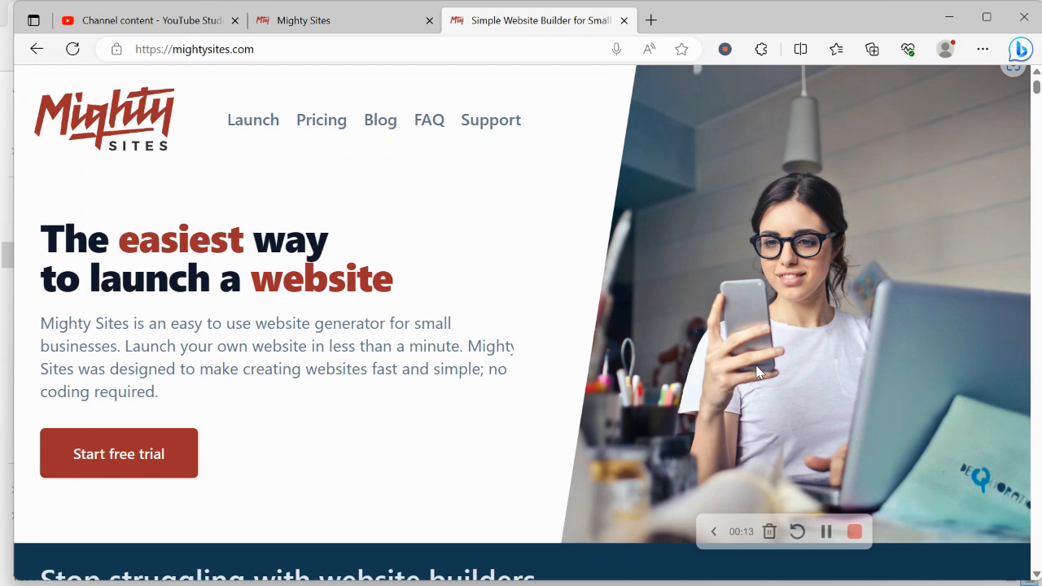
Scroll through the mightysites.com landing page, then switch to the Let's build another site! tab
{"action": "scroll", "coordinate": [757, 372], "scroll_direction": "down", "scroll_amount": 1}
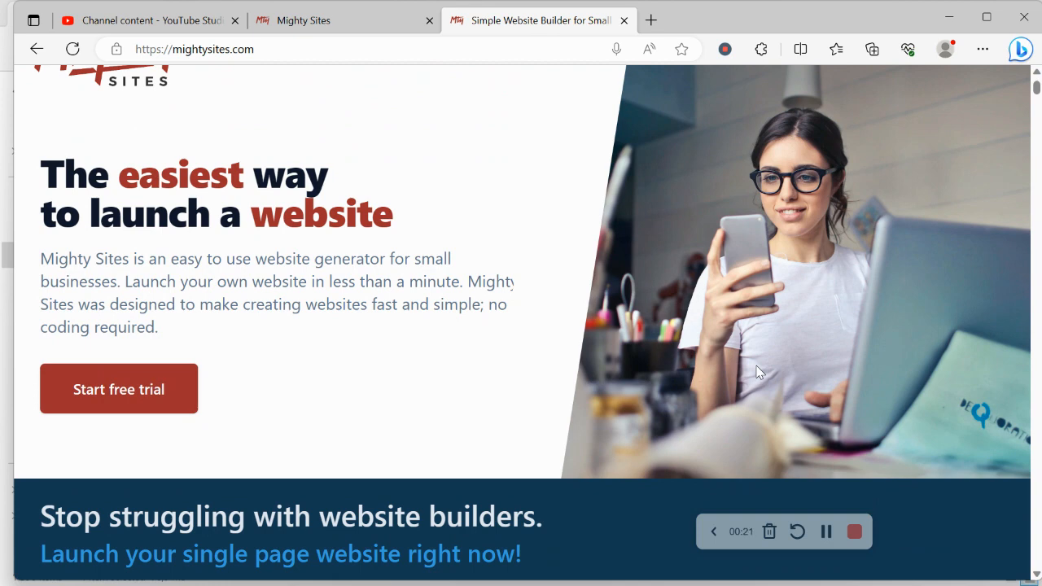
{"action": "scroll", "coordinate": [757, 373], "scroll_direction": "up", "scroll_amount": 1}
{"action": "scroll", "coordinate": [757, 373], "scroll_direction": "down", "scroll_amount": 3}
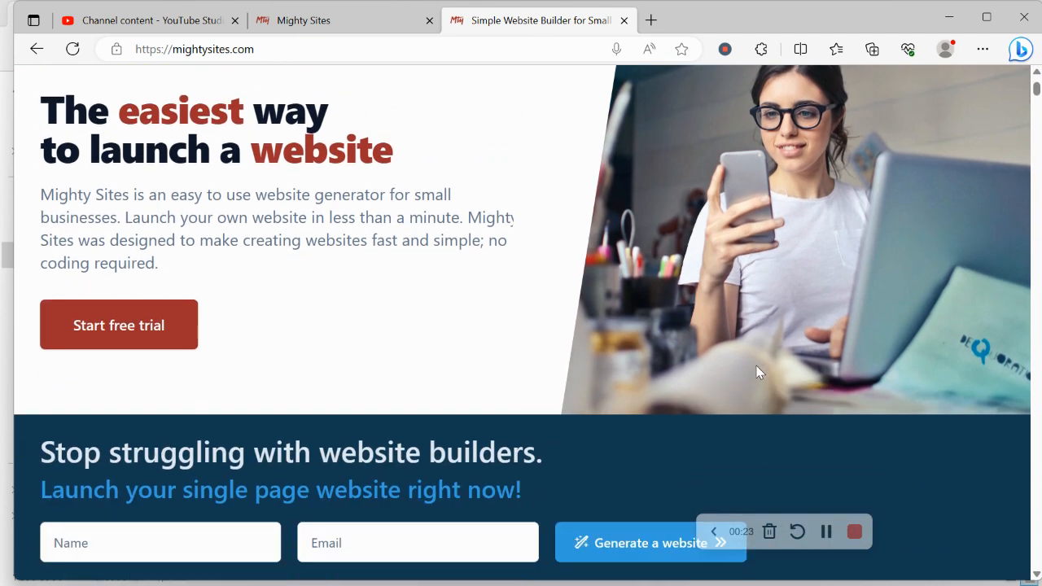
{"action": "scroll", "coordinate": [757, 373], "scroll_direction": "down", "scroll_amount": 5}
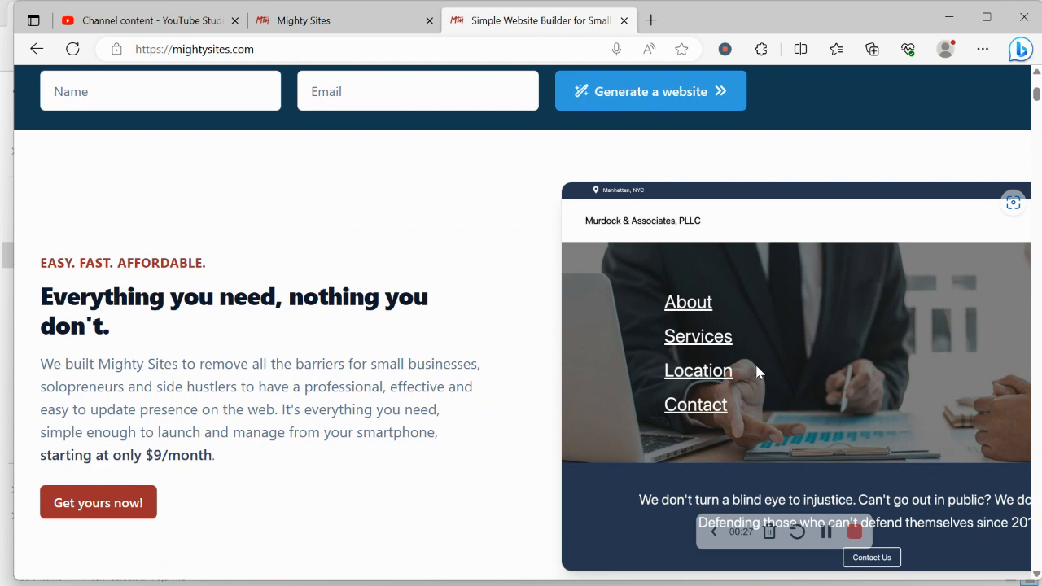
{"action": "scroll", "coordinate": [757, 372], "scroll_direction": "down", "scroll_amount": 4}
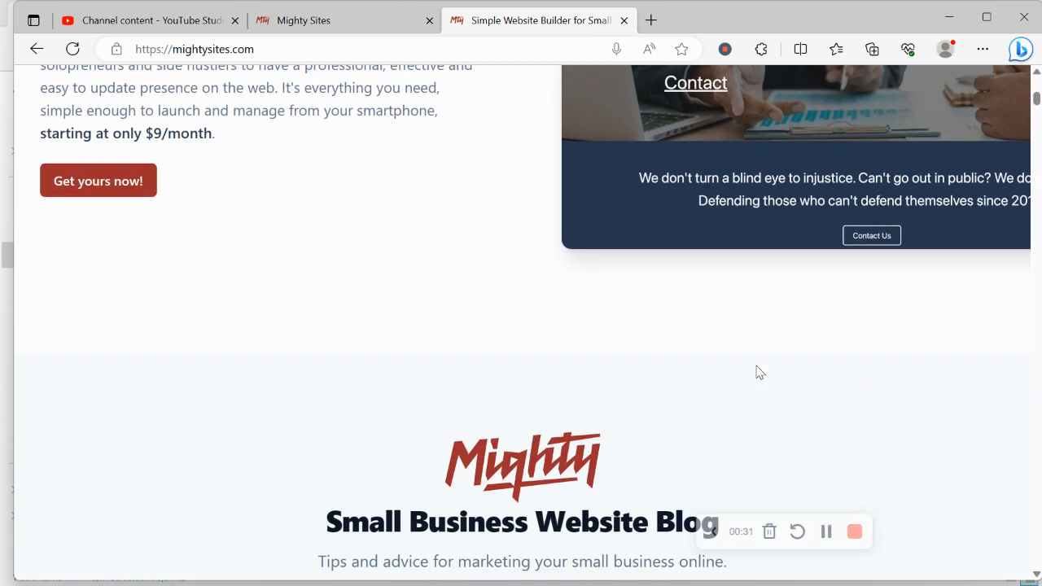
{"action": "scroll", "coordinate": [757, 372], "scroll_direction": "up", "scroll_amount": 1}
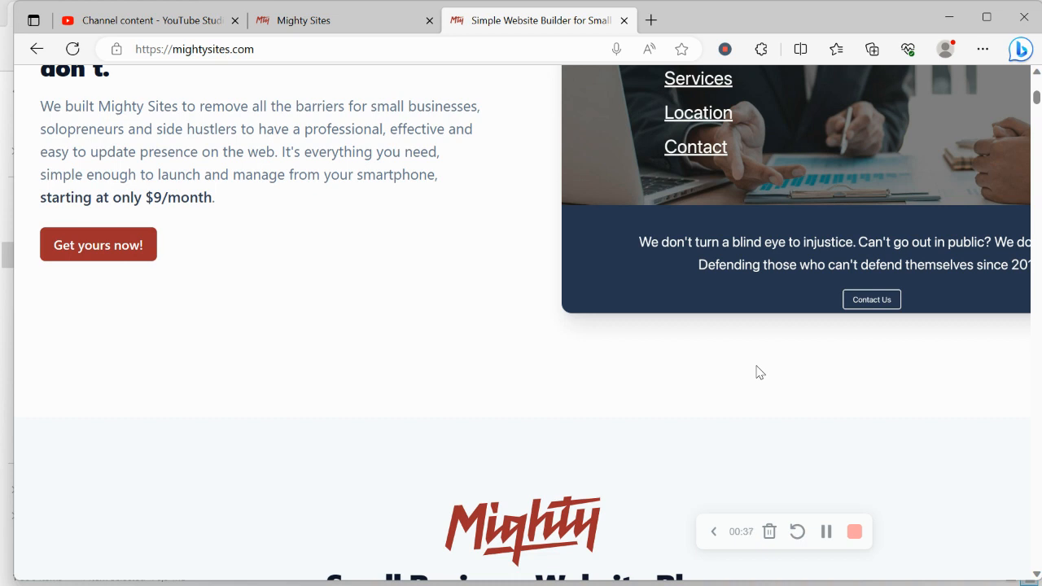
{"action": "left_click", "coordinate": [340, 25]}
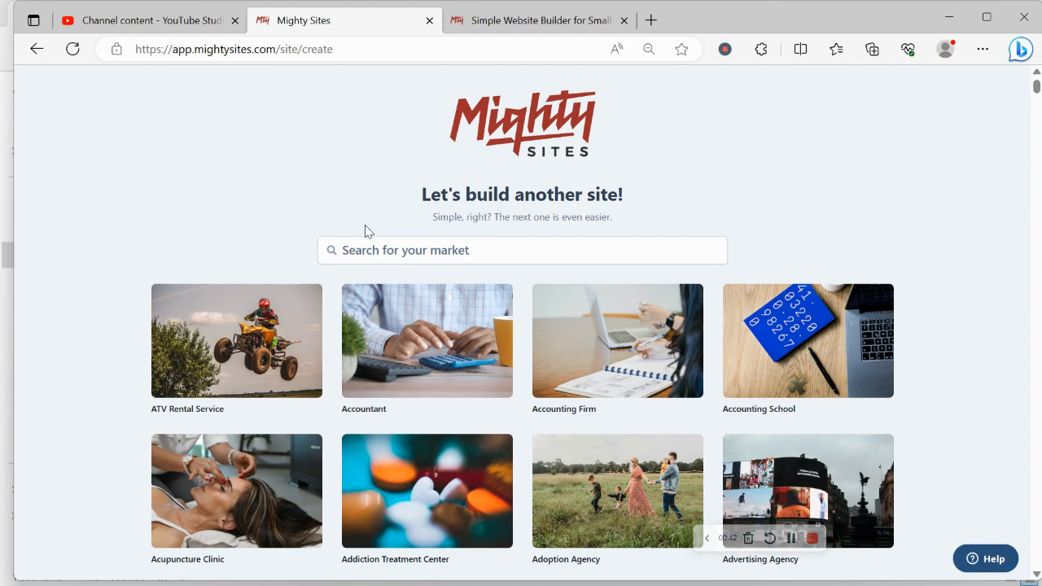
Search the markets for 'esca' and choose the Escape Room Center market
{"action": "scroll", "coordinate": [263, 214], "scroll_direction": "down", "scroll_amount": 3}
{"action": "scroll", "coordinate": [264, 214], "scroll_direction": "down", "scroll_amount": 8}
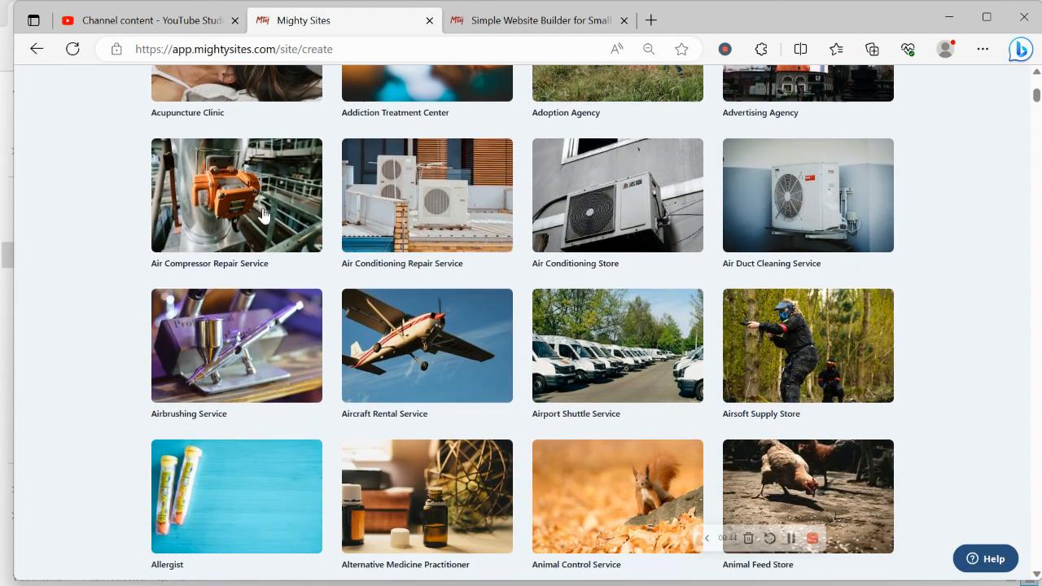
{"action": "scroll", "coordinate": [264, 215], "scroll_direction": "down", "scroll_amount": 6}
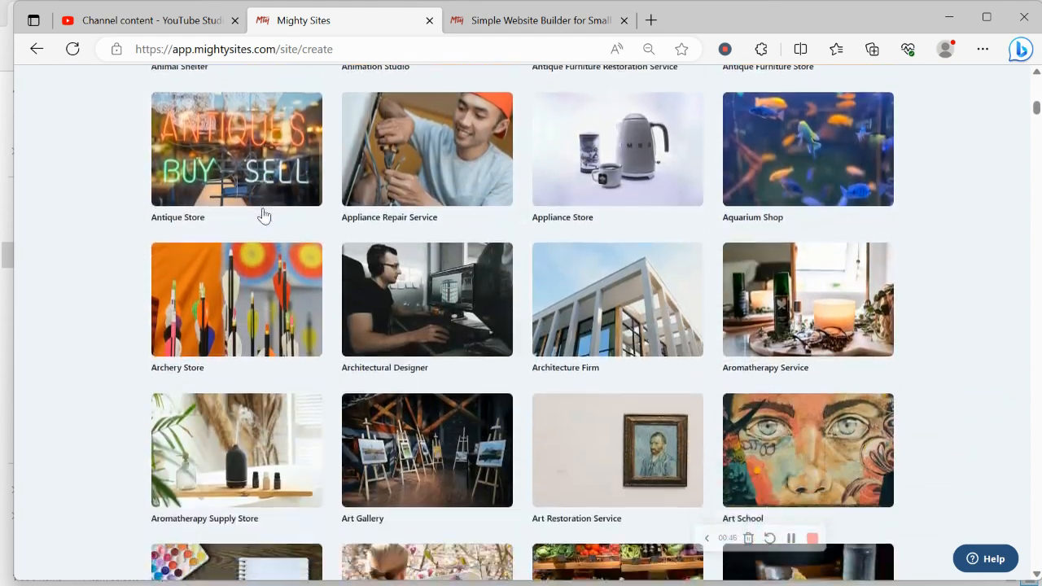
{"action": "scroll", "coordinate": [263, 214], "scroll_direction": "down", "scroll_amount": 2}
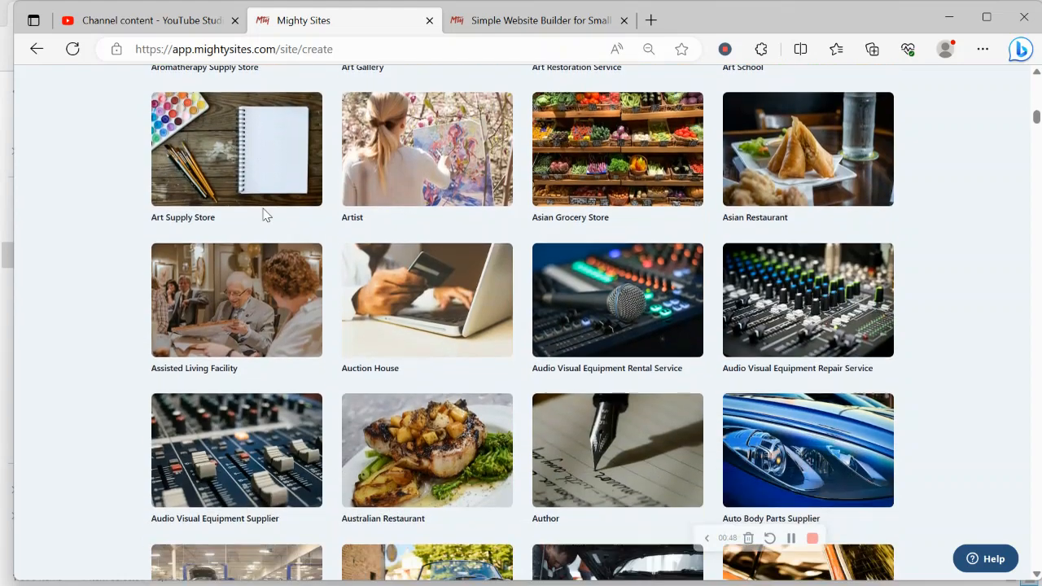
{"action": "scroll", "coordinate": [264, 214], "scroll_direction": "up", "scroll_amount": 9}
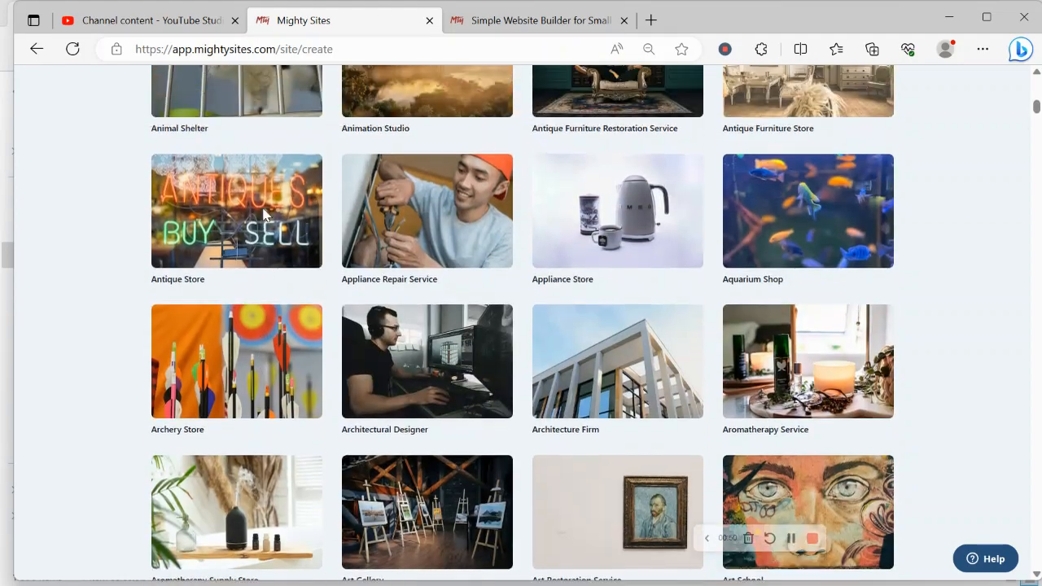
{"action": "scroll", "coordinate": [264, 214], "scroll_direction": "up", "scroll_amount": 13}
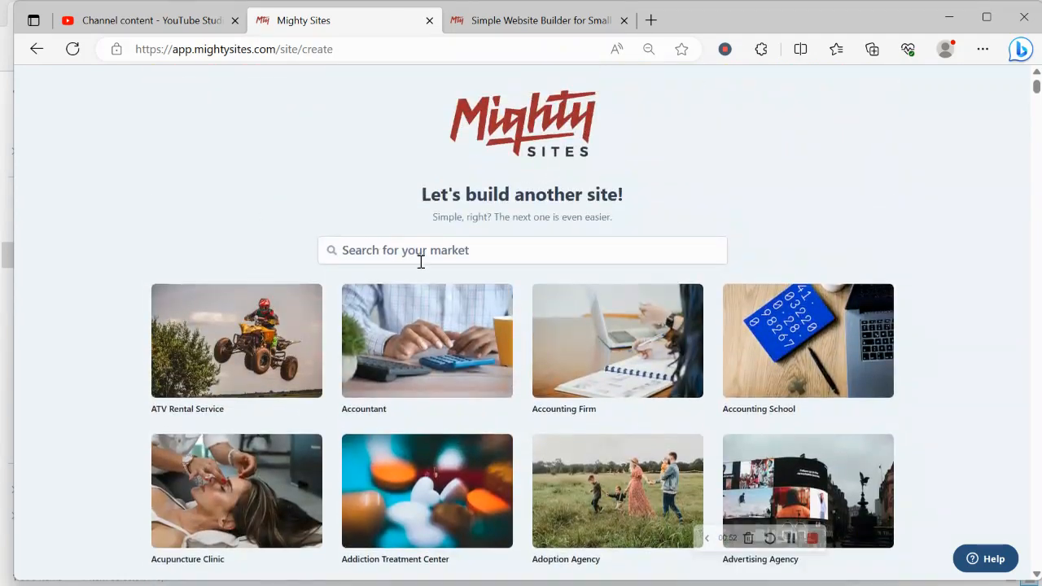
{"action": "left_click", "coordinate": [428, 260]}
{"action": "type", "text": "ea"}
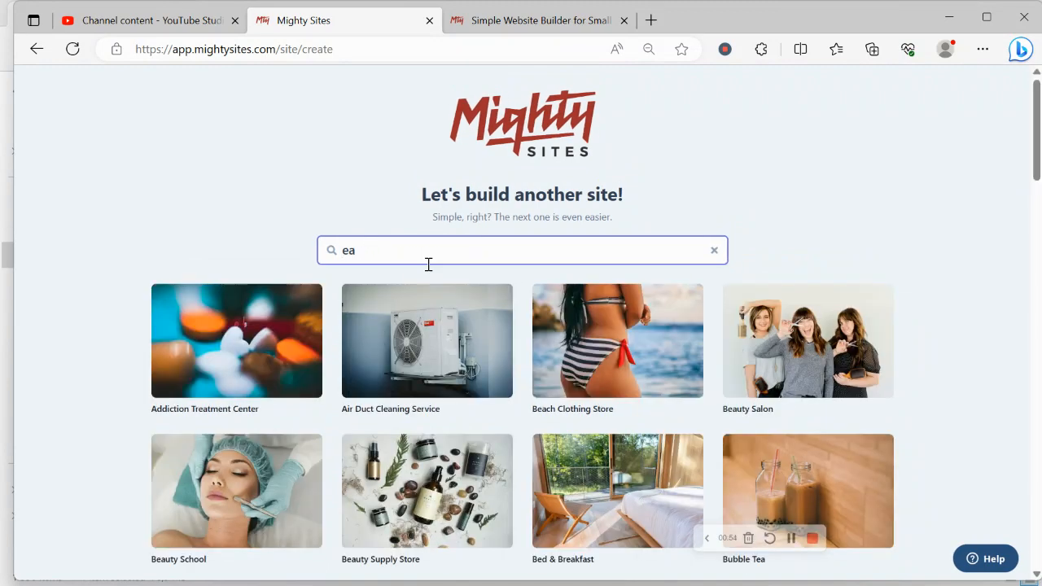
{"action": "key", "text": "BackSpace"}
{"action": "type", "text": "sca"}
{"action": "left_click", "coordinate": [212, 337]}
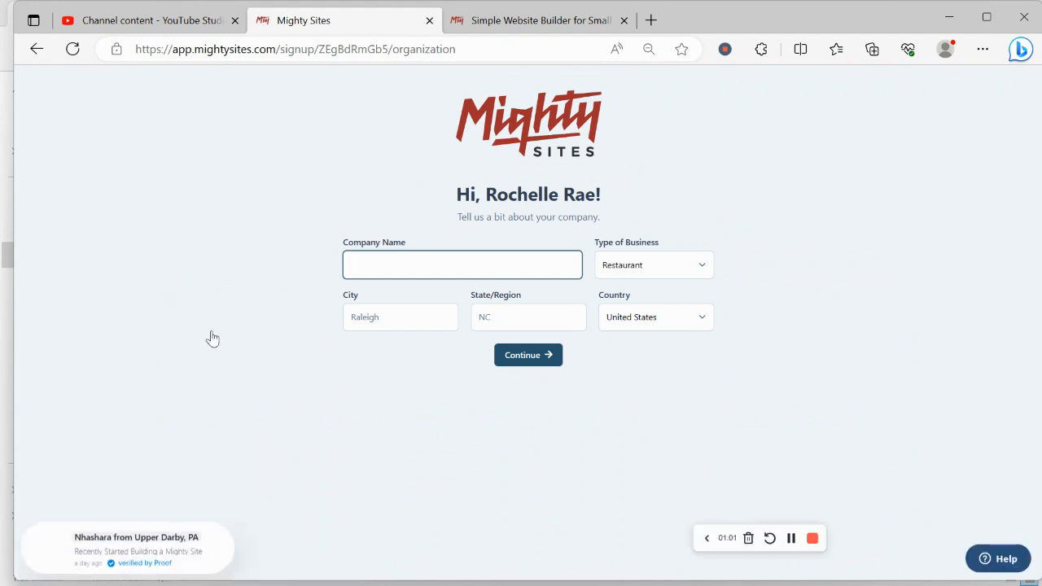
Enter Rochelle's Escape Room as the company name
{"action": "type", "text": "R"}
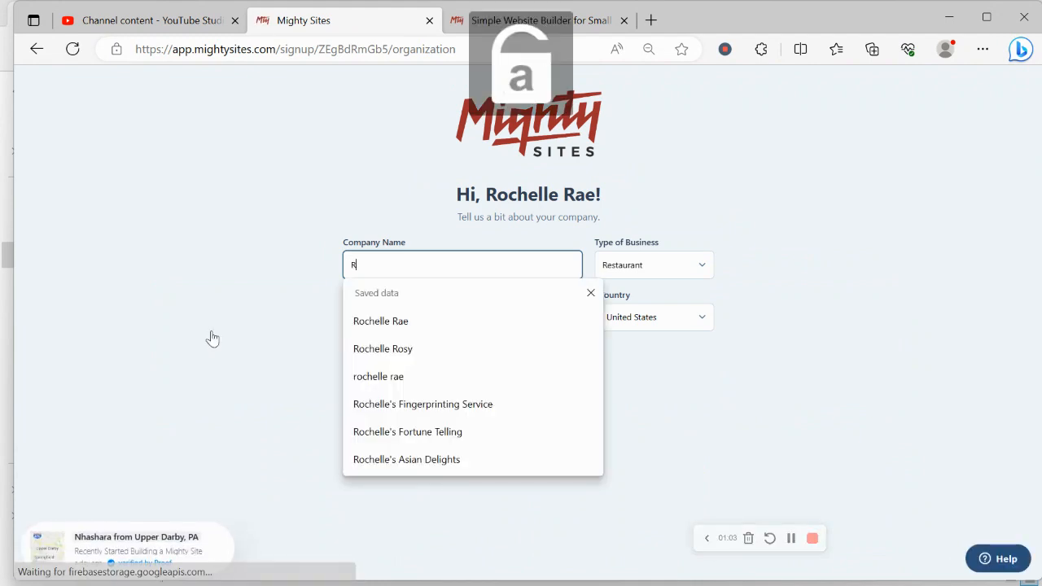
{"action": "type", "text": "ochelle's"}
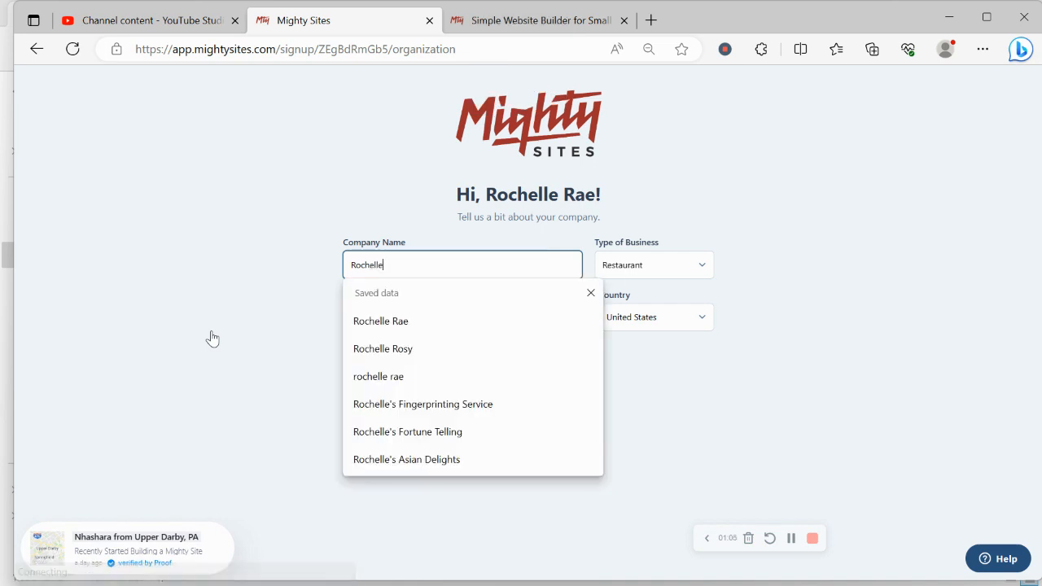
{"action": "key", "text": "Caps_Lock"}
{"action": "type", "text": "E"}
{"action": "key", "text": "Caps_Lock"}
{"action": "type", "text": "sc"}
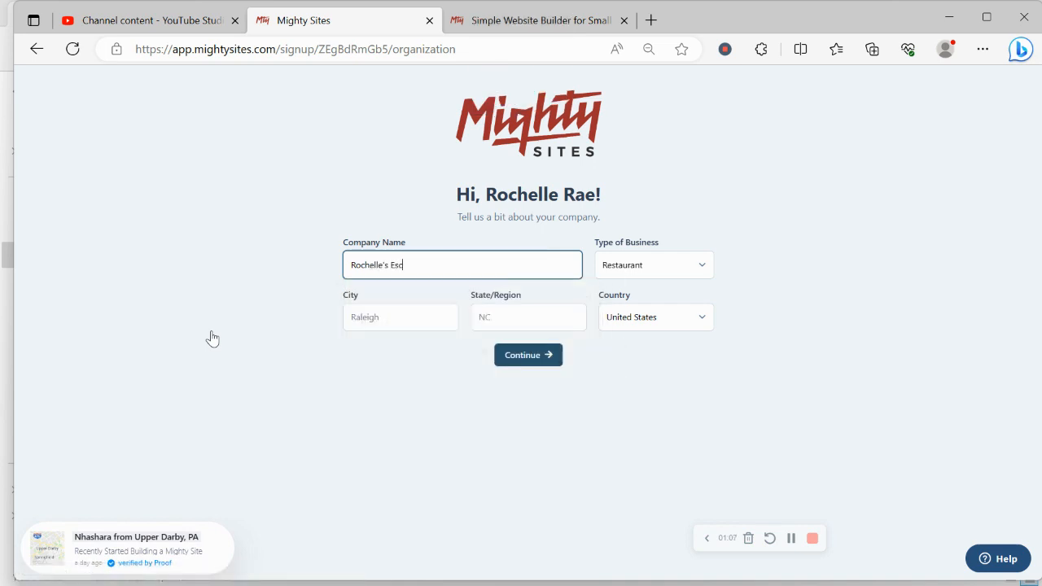
{"action": "type", "text": "ape"}
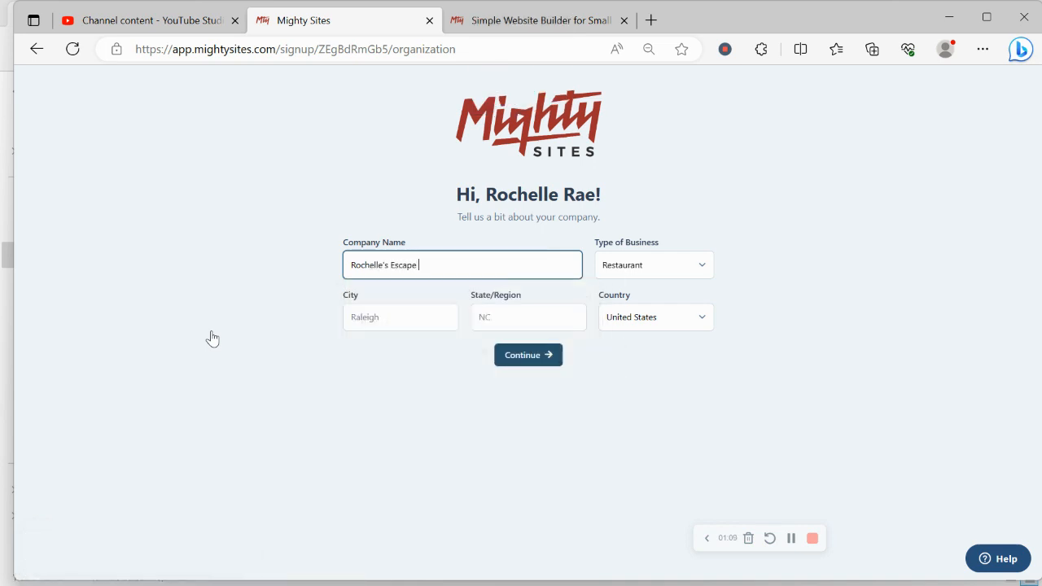
{"action": "key", "text": "Caps_Lock"}
{"action": "type", "text": "R"}
{"action": "key", "text": "Caps_Lock"}
{"action": "type", "text": "oom"}
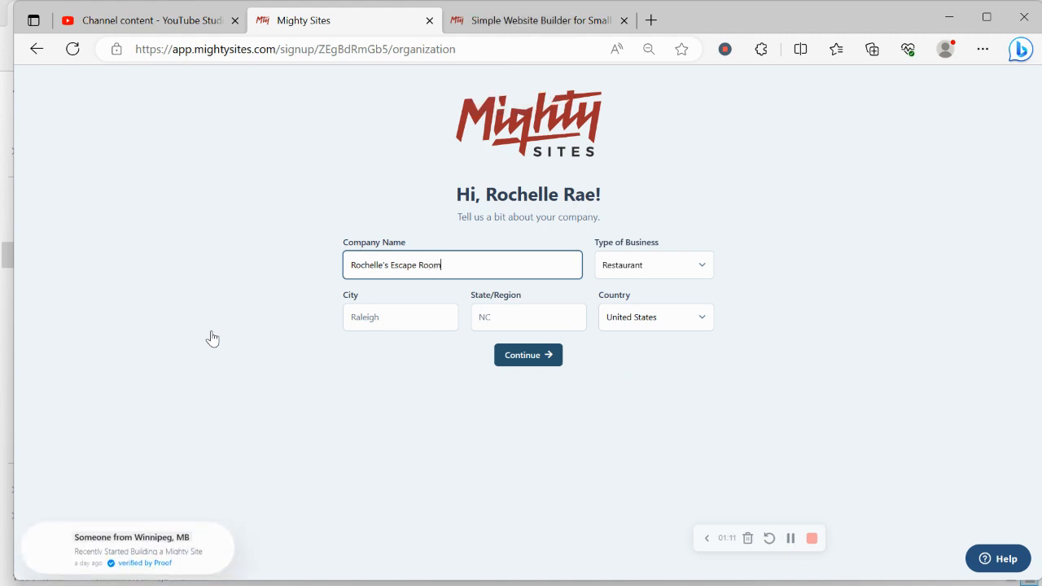
Set the company's city to Denver
{"action": "left_click", "coordinate": [405, 320]}
{"action": "key", "text": "Caps_Lock"}
{"action": "type", "text": "D"}
{"action": "key", "text": "Caps_Lock"}
{"action": "type", "text": "we"}
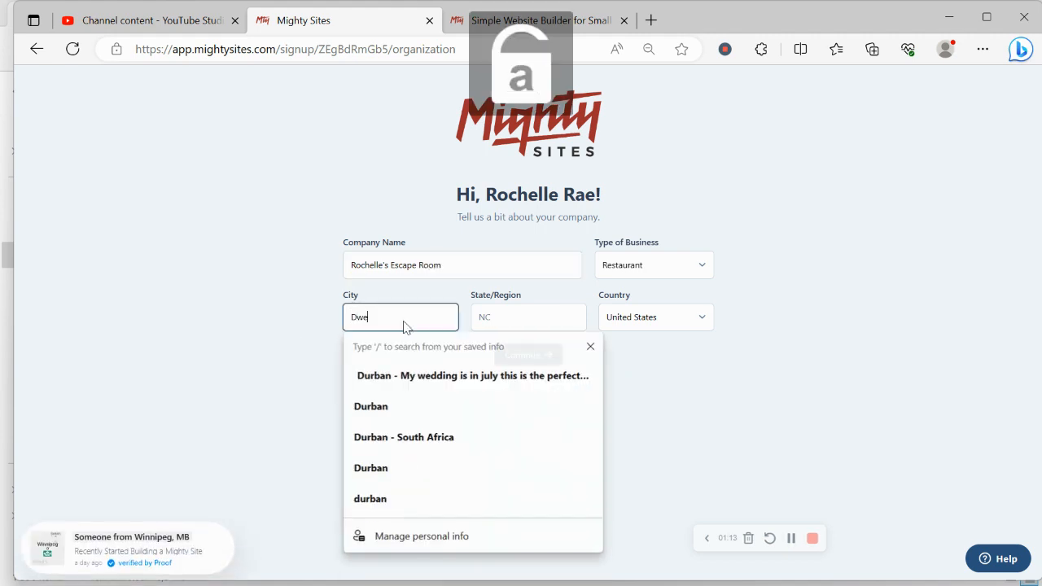
{"action": "key", "text": "BackSpace"}
{"action": "key", "text": "BackSpace"}
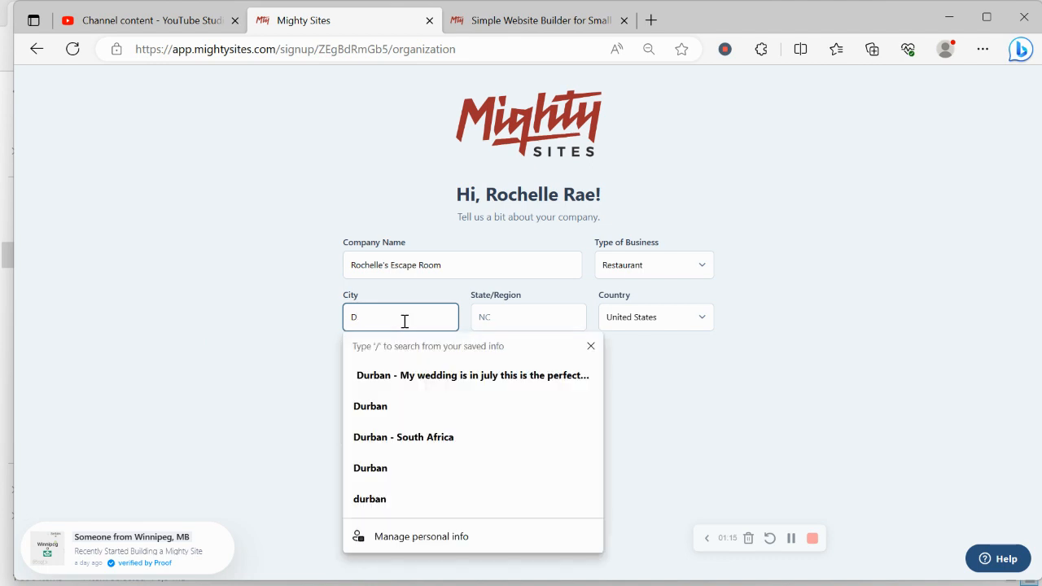
{"action": "type", "text": "enver"}
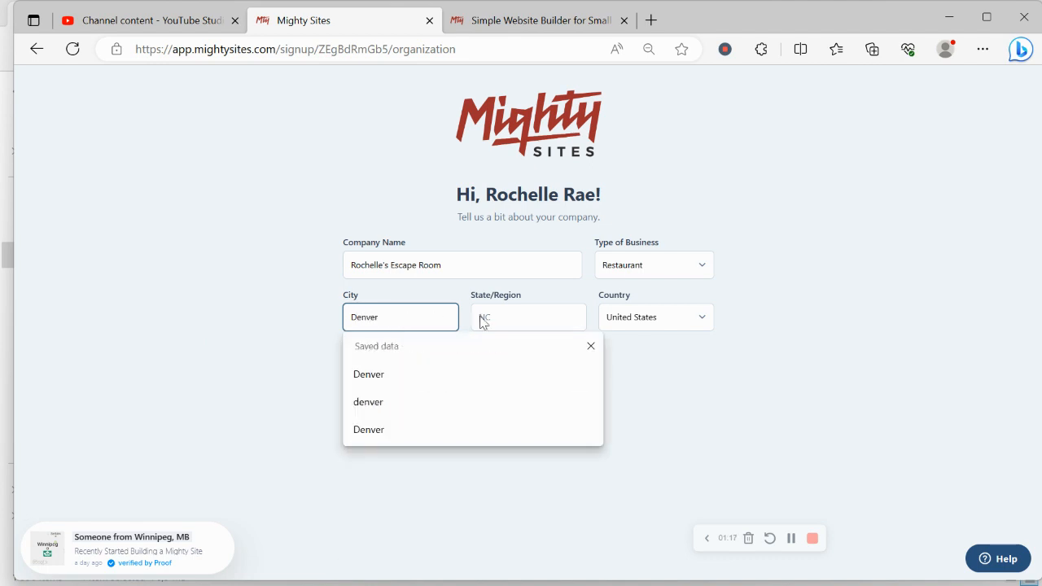
Set the state to Colorado and business type to Service, then submit the details
{"action": "left_click", "coordinate": [516, 317]}
{"action": "key", "text": "Caps_Lock"}
{"action": "type", "text": "C"}
{"action": "key", "text": "Caps_Lock"}
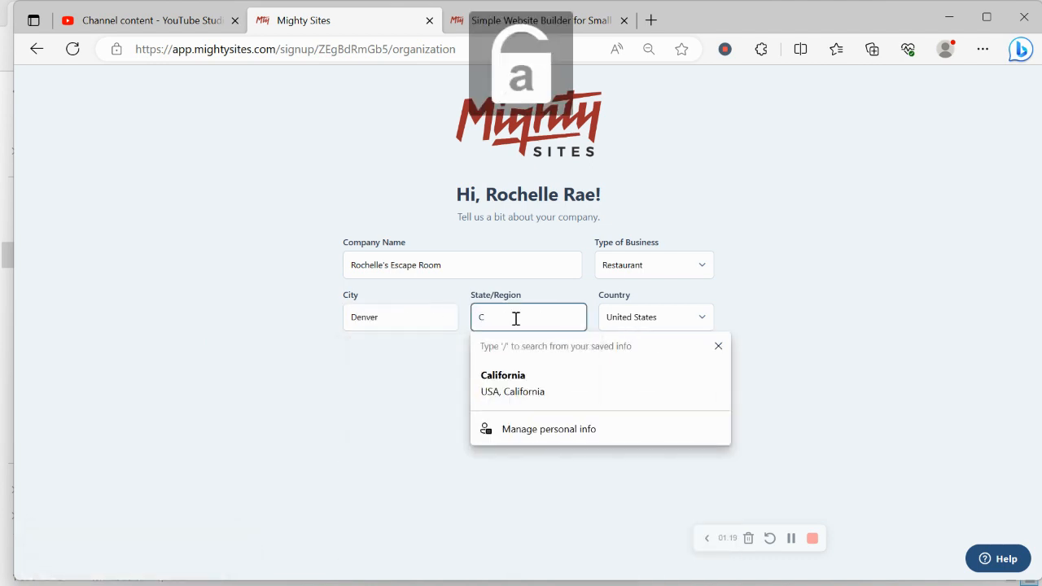
{"action": "type", "text": "olorado"}
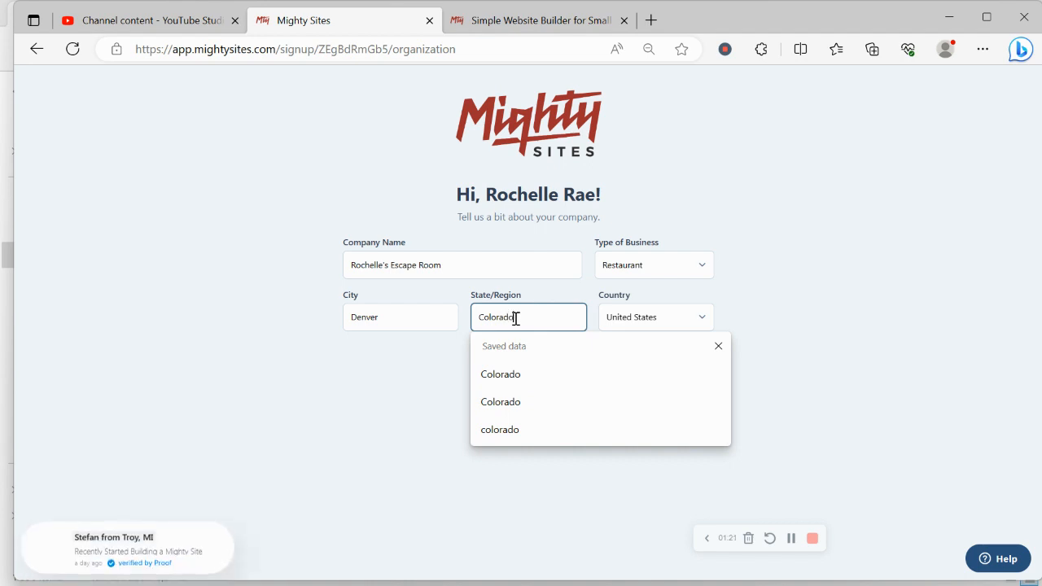
{"action": "left_click", "coordinate": [668, 265]}
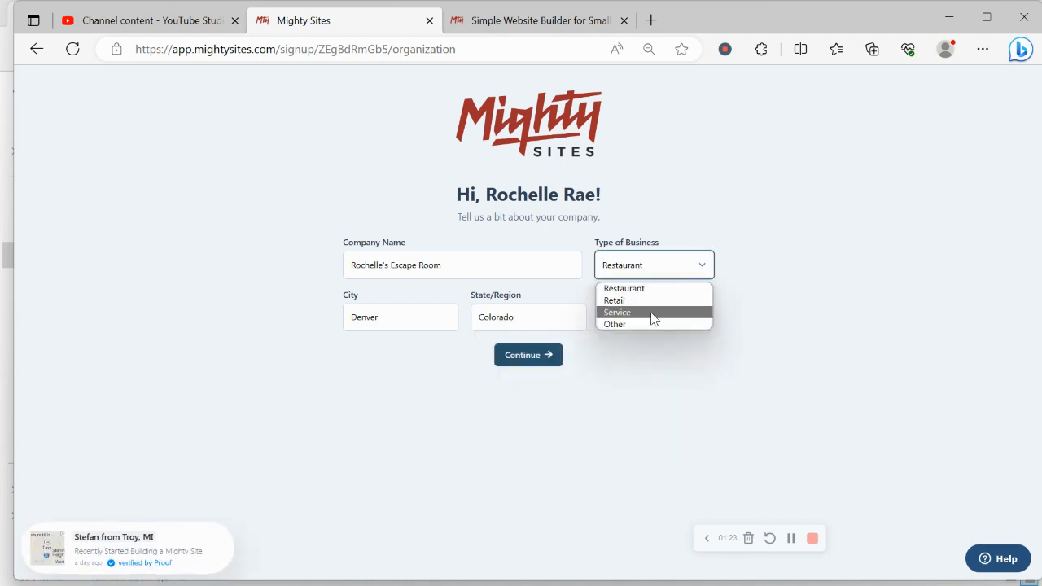
{"action": "left_click", "coordinate": [651, 314]}
{"action": "left_click", "coordinate": [548, 355]}
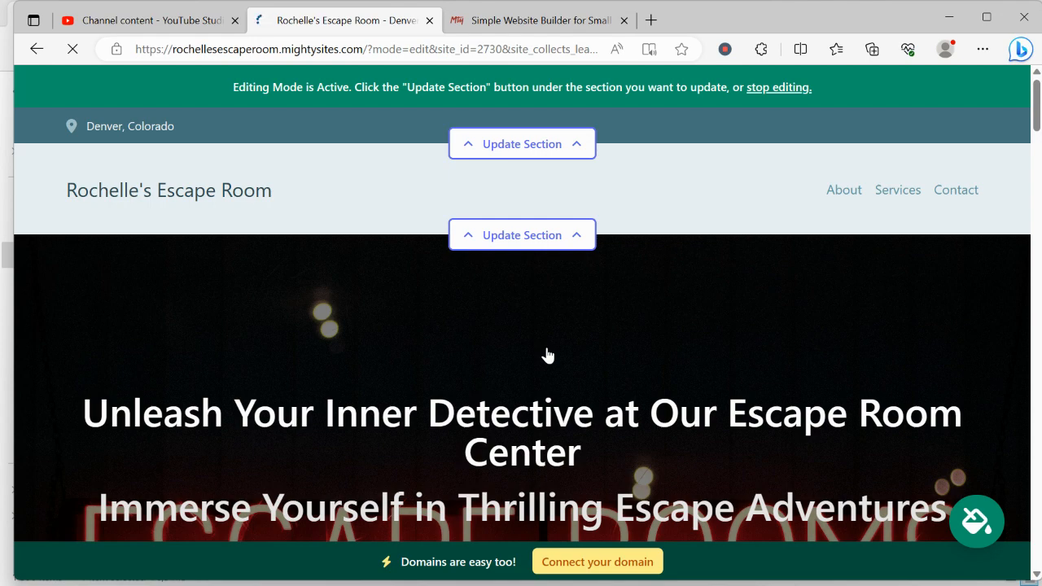
{"action": "scroll", "coordinate": [547, 355], "scroll_direction": "down", "scroll_amount": 7}
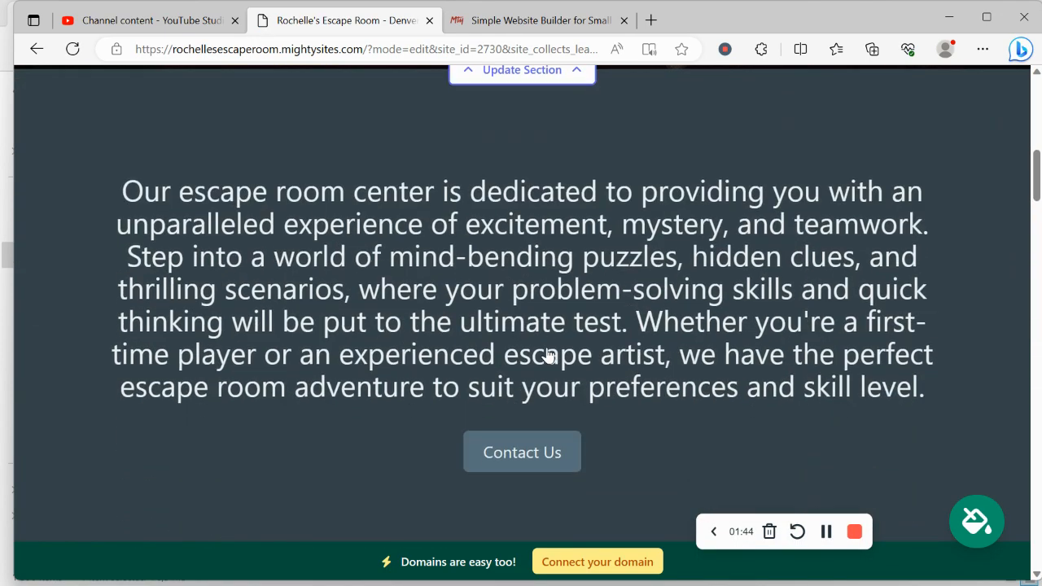
{"action": "left_click_drag", "start_coordinate": [114, 184], "coordinate": [953, 381]}
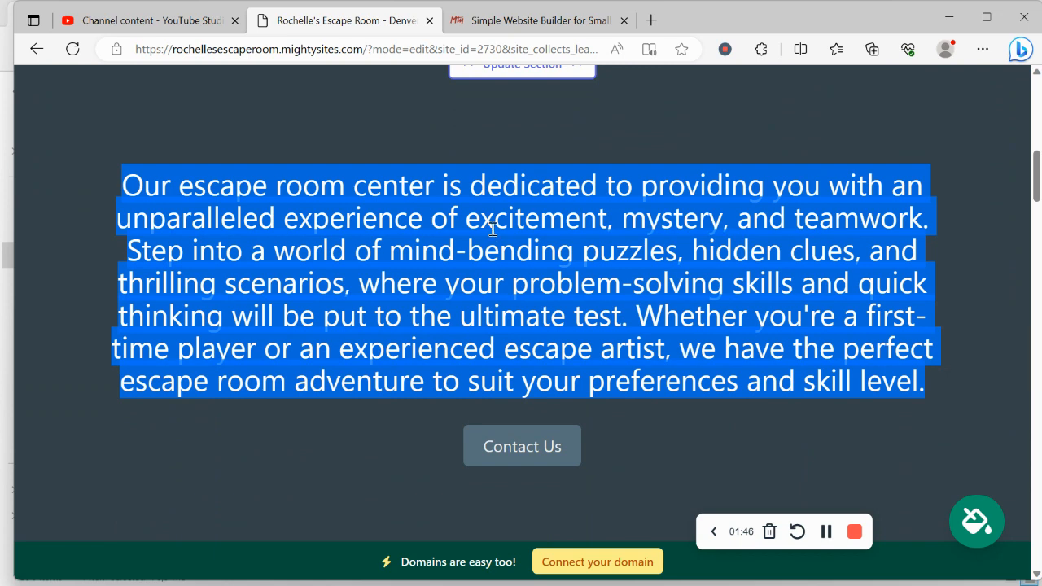
{"action": "left_click", "coordinate": [493, 230]}
{"action": "scroll", "coordinate": [493, 229], "scroll_direction": "down", "scroll_amount": 5}
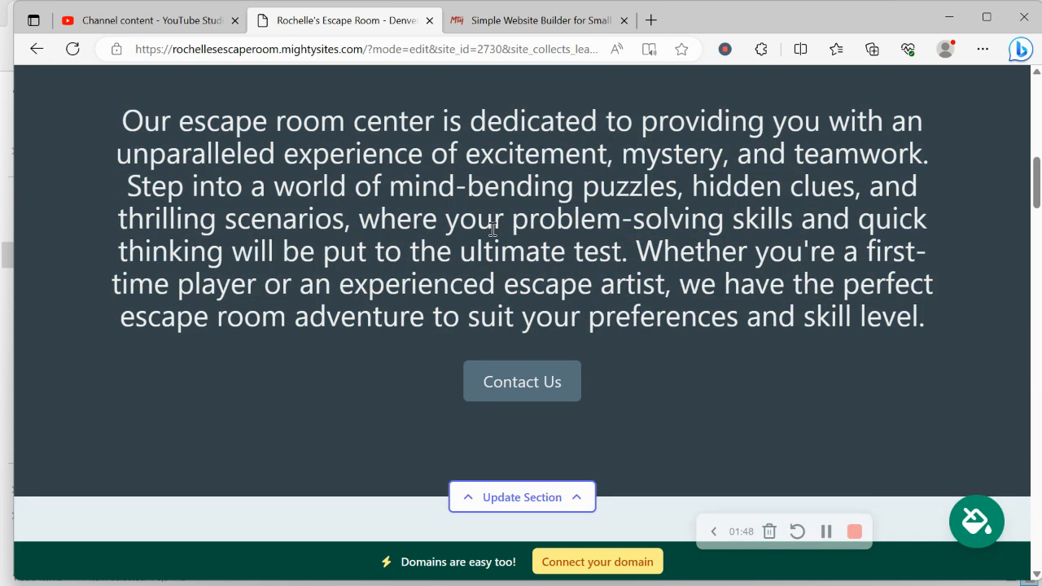
{"action": "scroll", "coordinate": [493, 236], "scroll_direction": "down", "scroll_amount": 4}
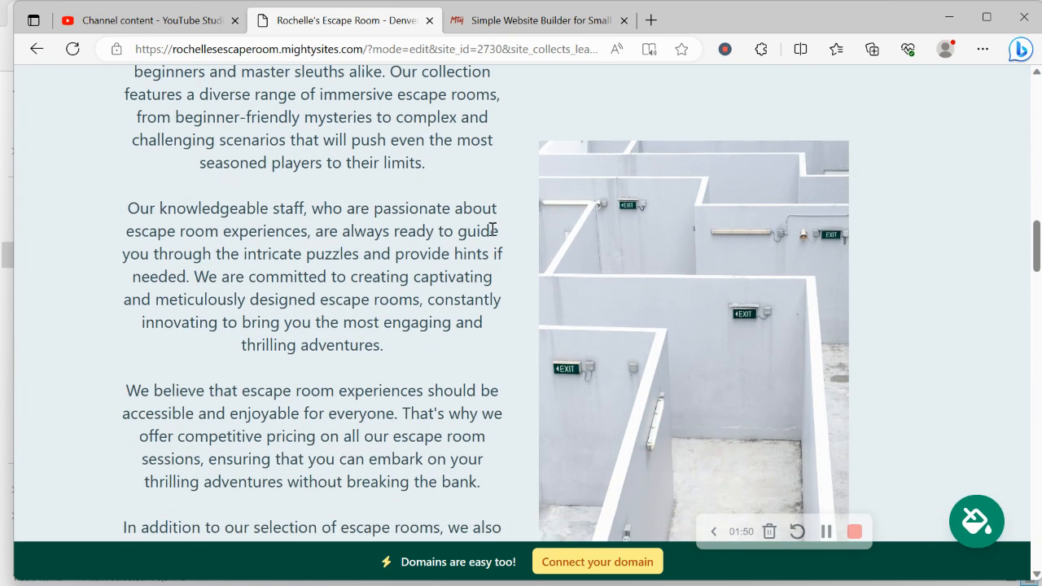
{"action": "scroll", "coordinate": [650, 213], "scroll_direction": "up", "scroll_amount": 2}
{"action": "scroll", "coordinate": [650, 209], "scroll_direction": "down", "scroll_amount": 4}
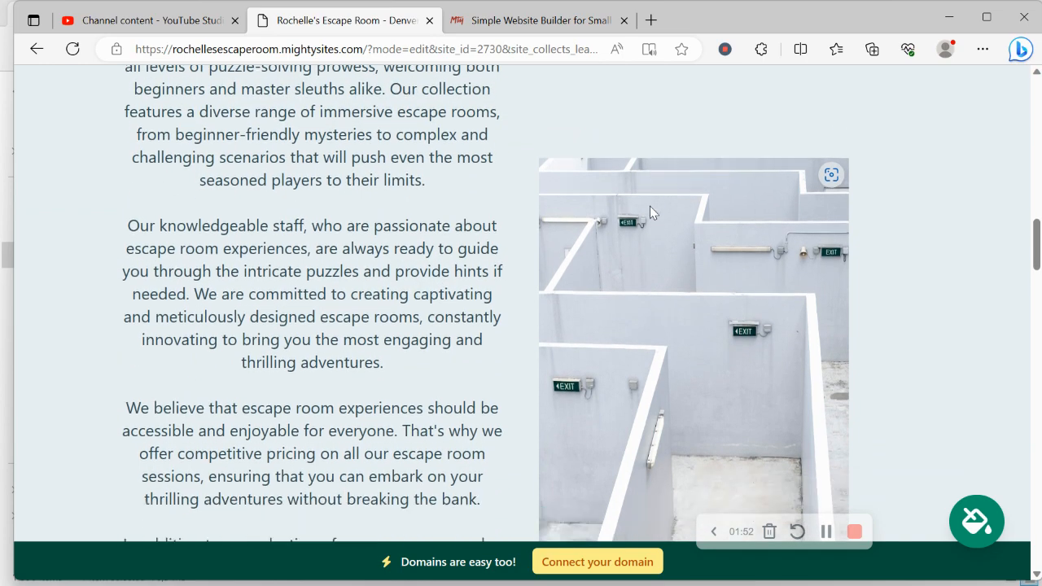
{"action": "scroll", "coordinate": [649, 208], "scroll_direction": "down", "scroll_amount": 6}
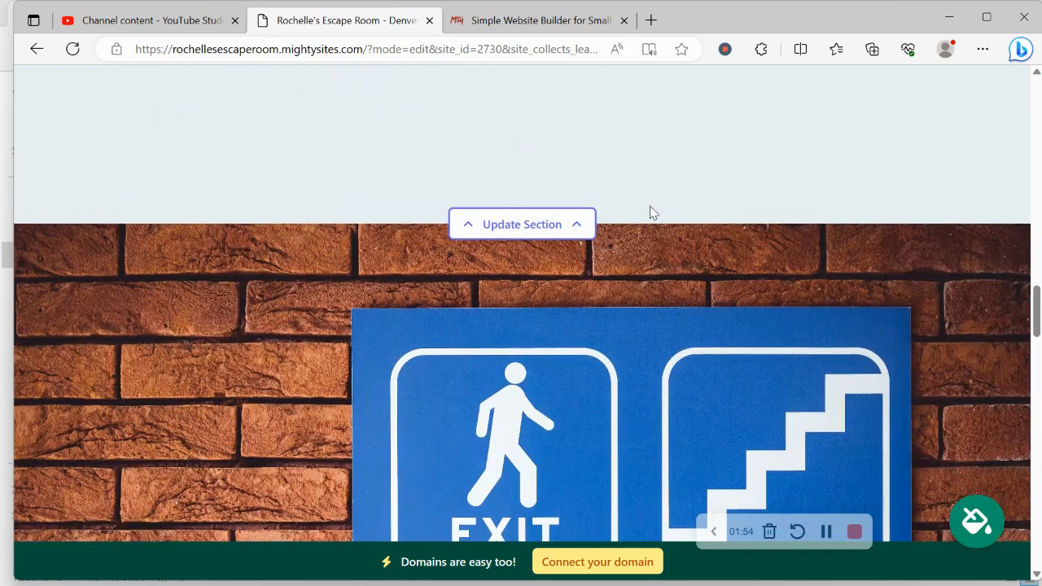
{"action": "scroll", "coordinate": [650, 207], "scroll_direction": "down", "scroll_amount": 5}
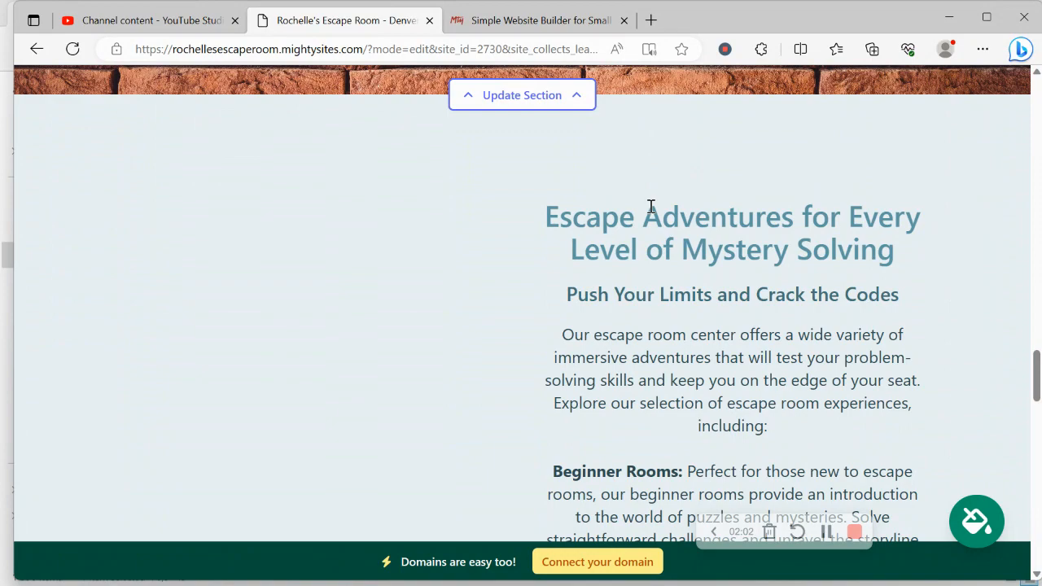
{"action": "scroll", "coordinate": [650, 207], "scroll_direction": "down", "scroll_amount": 5}
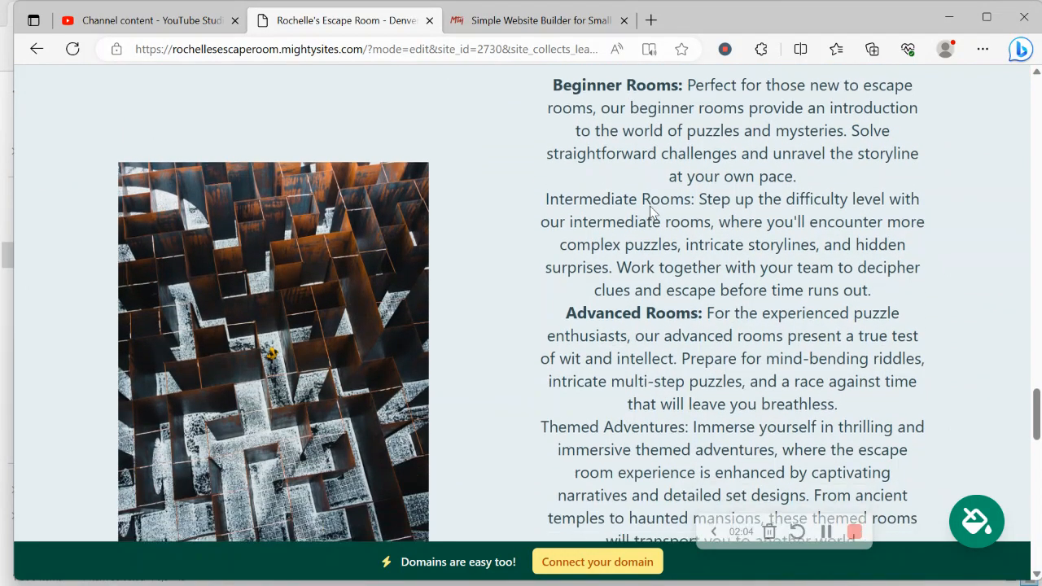
{"action": "scroll", "coordinate": [650, 206], "scroll_direction": "down", "scroll_amount": 4}
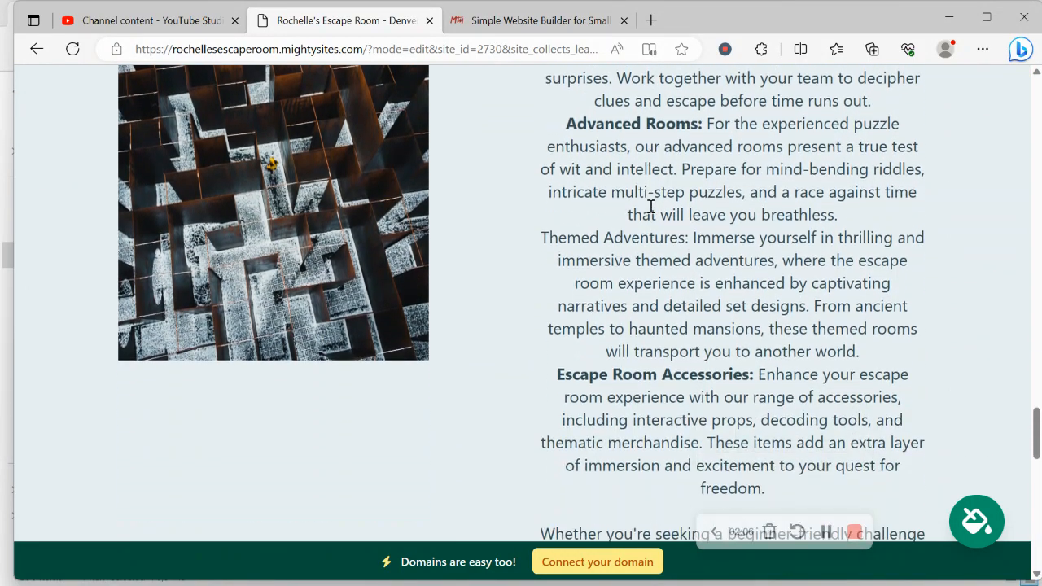
{"action": "scroll", "coordinate": [651, 207], "scroll_direction": "down", "scroll_amount": 8}
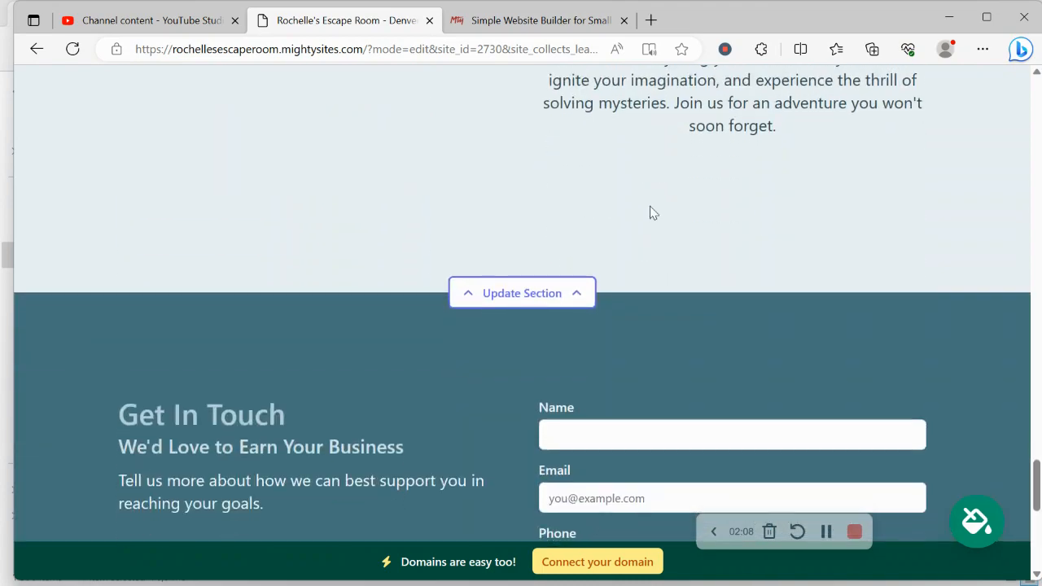
{"action": "scroll", "coordinate": [650, 212], "scroll_direction": "up", "scroll_amount": 6}
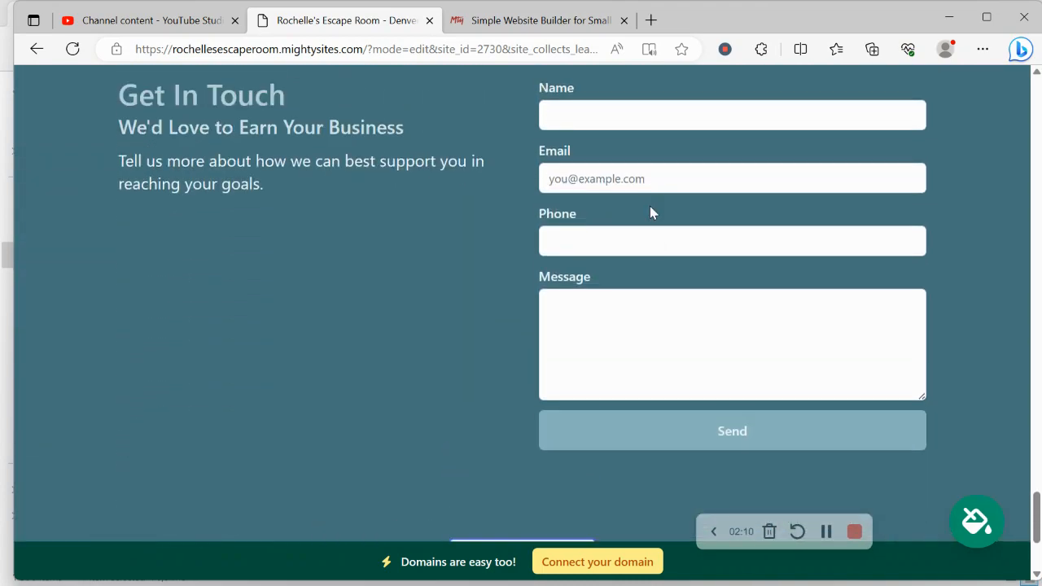
{"action": "scroll", "coordinate": [651, 207], "scroll_direction": "up", "scroll_amount": 4}
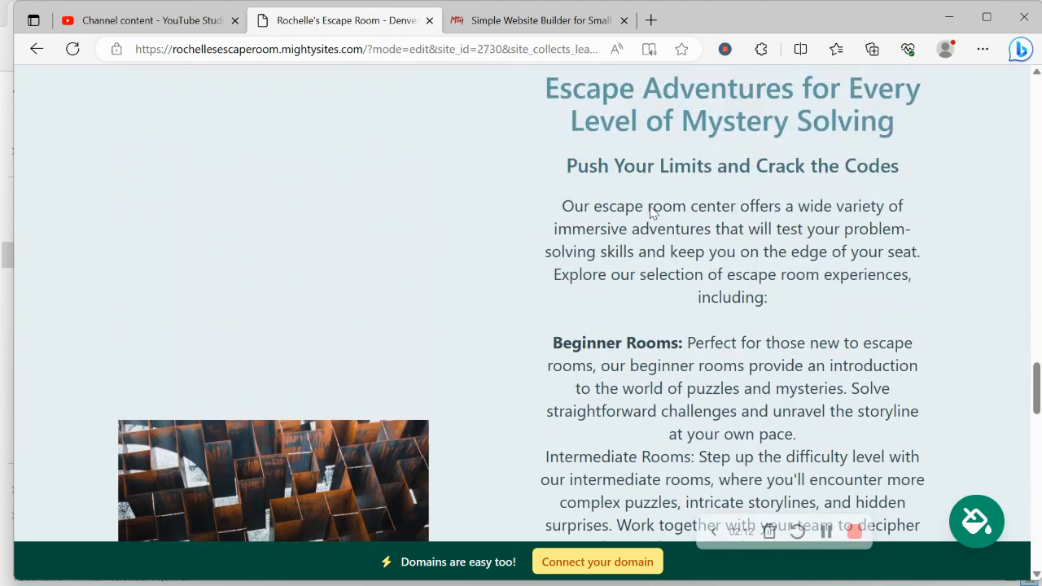
{"action": "scroll", "coordinate": [650, 206], "scroll_direction": "up", "scroll_amount": 8}
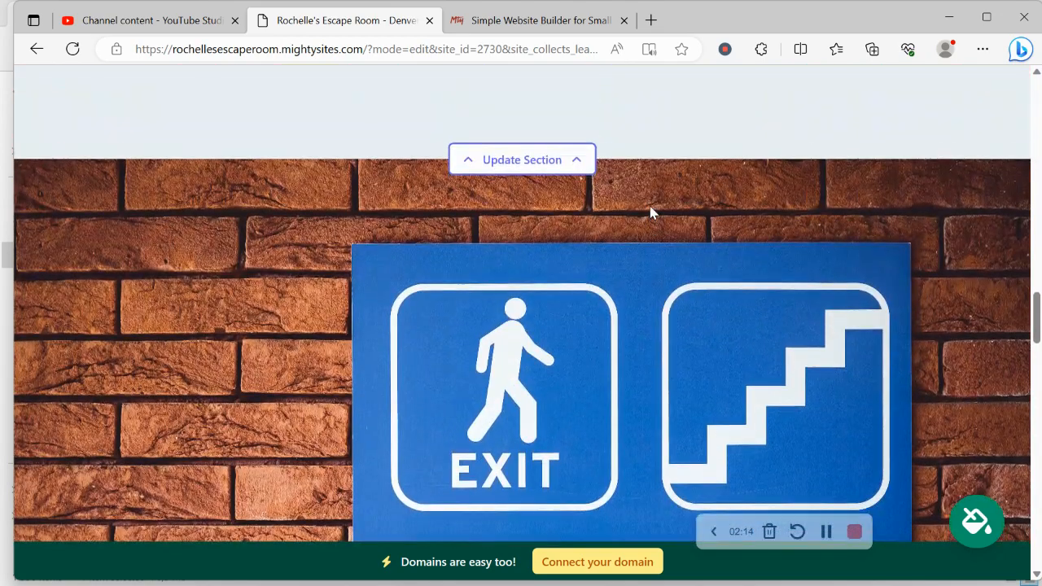
{"action": "scroll", "coordinate": [650, 213], "scroll_direction": "up", "scroll_amount": 8}
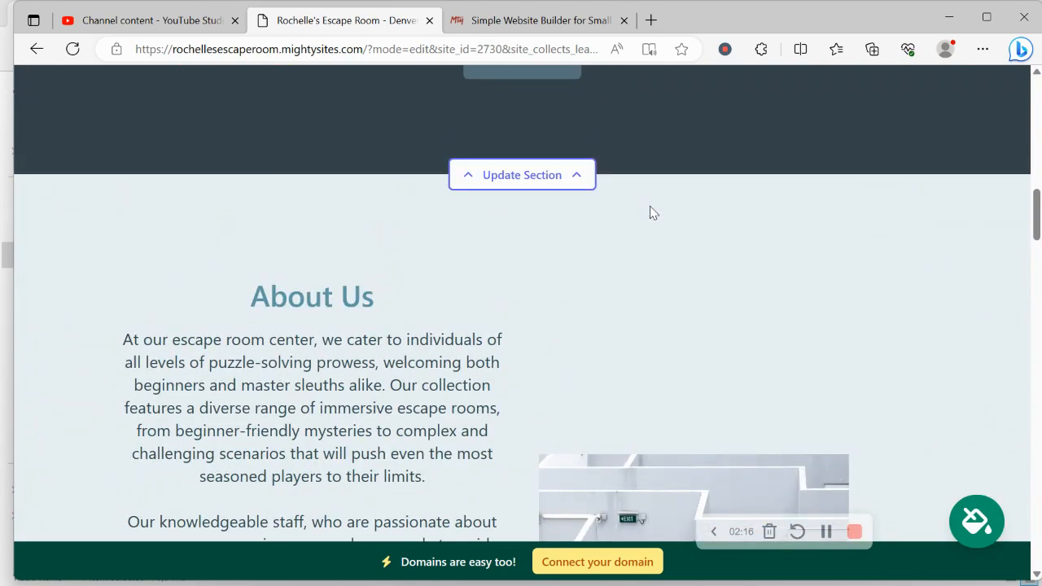
{"action": "scroll", "coordinate": [650, 212], "scroll_direction": "up", "scroll_amount": 8}
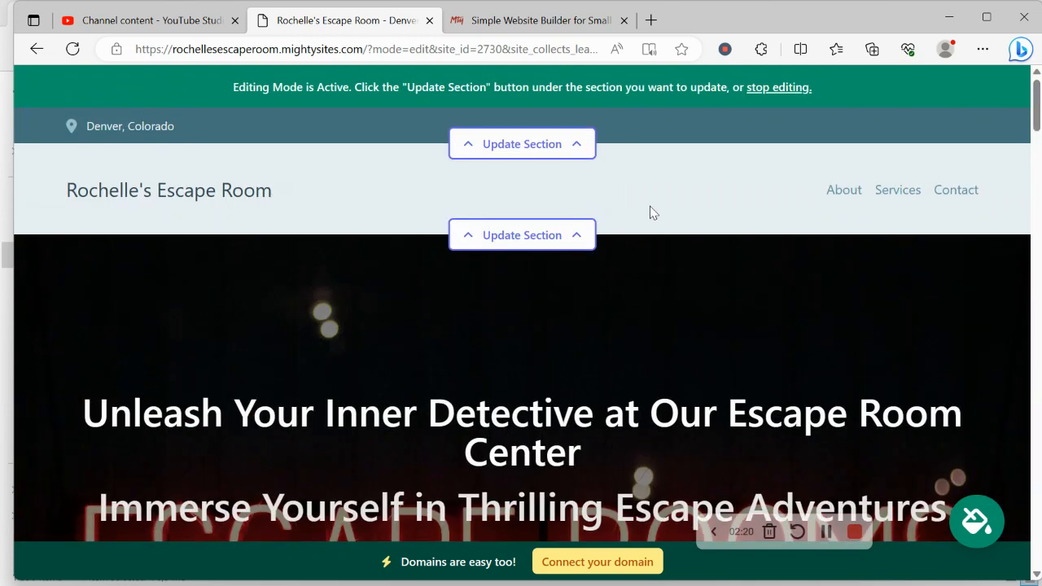
Enter the organization email in the top bar's location settings and show it on the site
{"action": "left_click", "coordinate": [532, 152]}
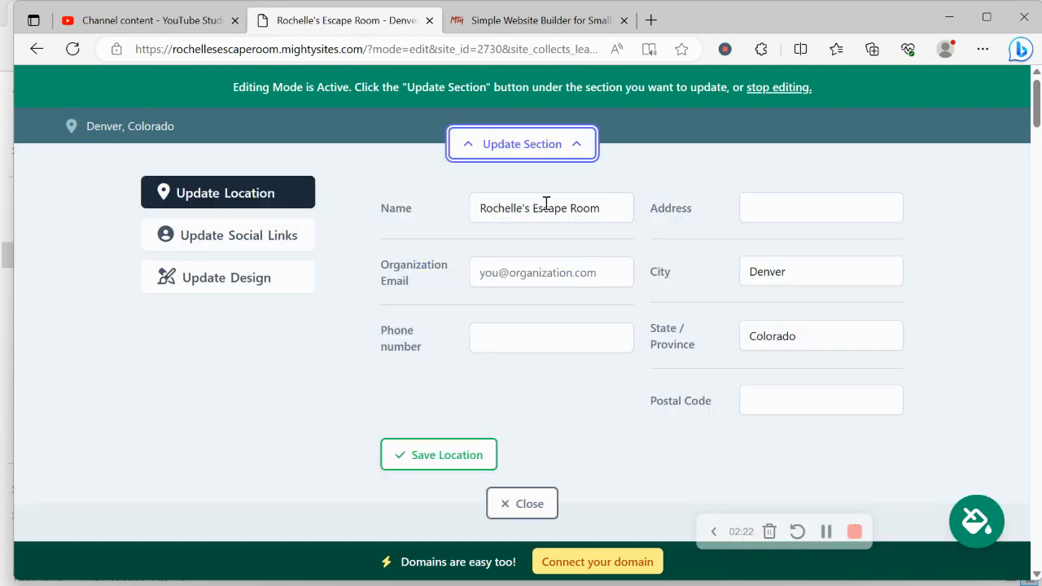
{"action": "left_click", "coordinate": [535, 268]}
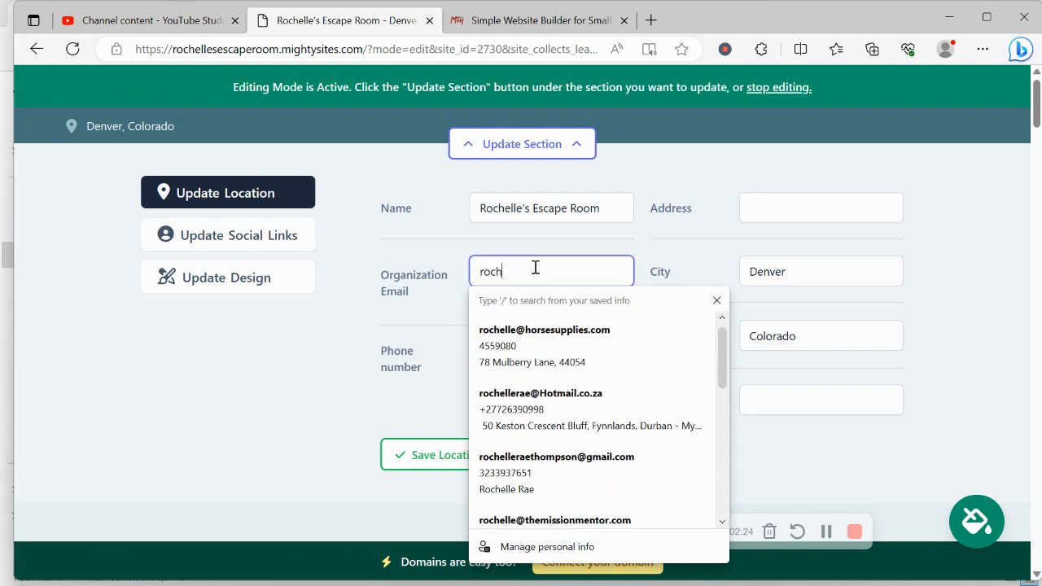
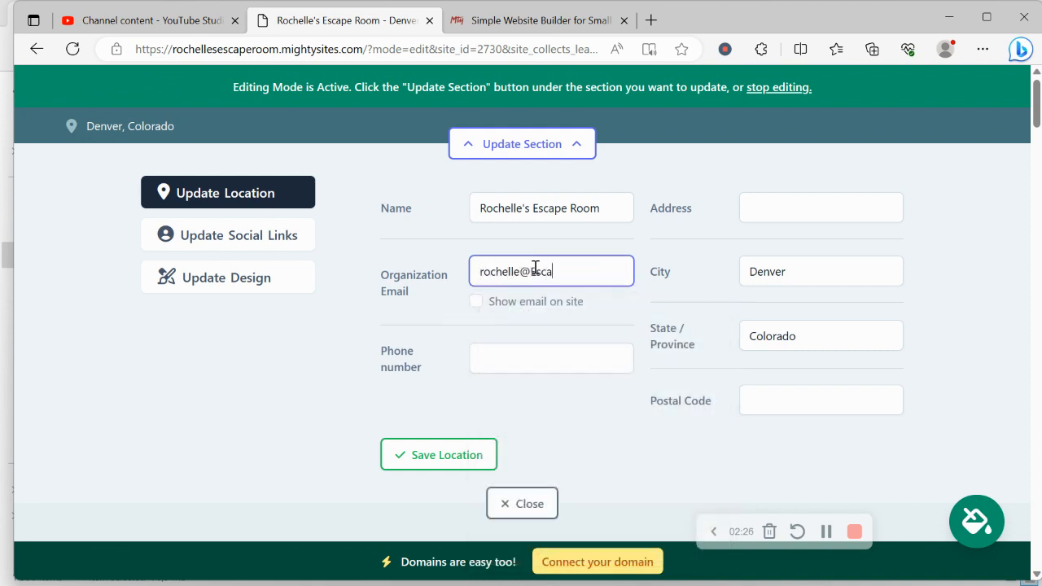
{"action": "left_click", "coordinate": [476, 303]}
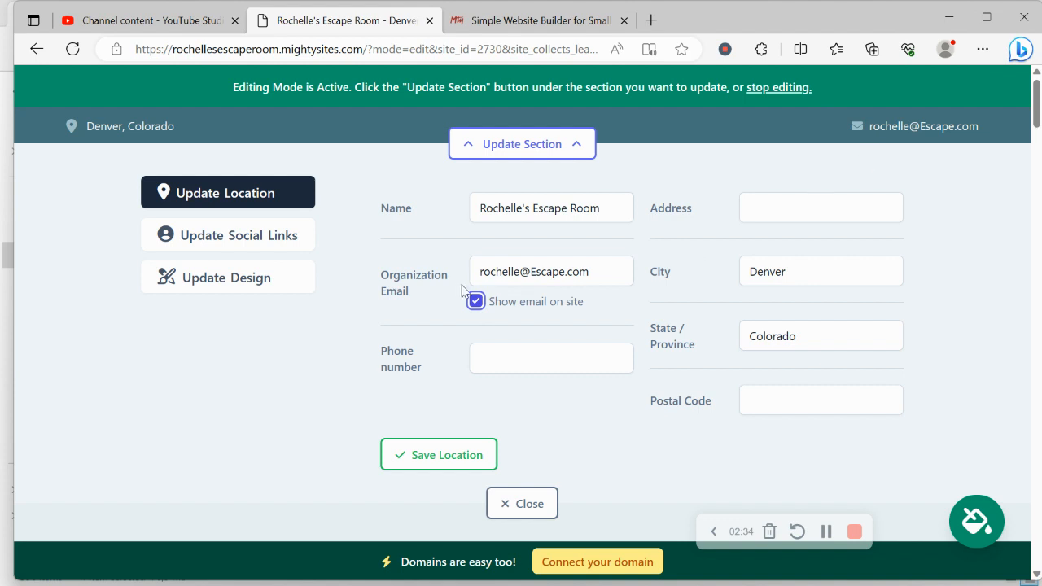
Add the business phone number and the saved street address, then save the location
{"action": "left_click", "coordinate": [536, 349]}
{"action": "type", "text": "456-87690"}
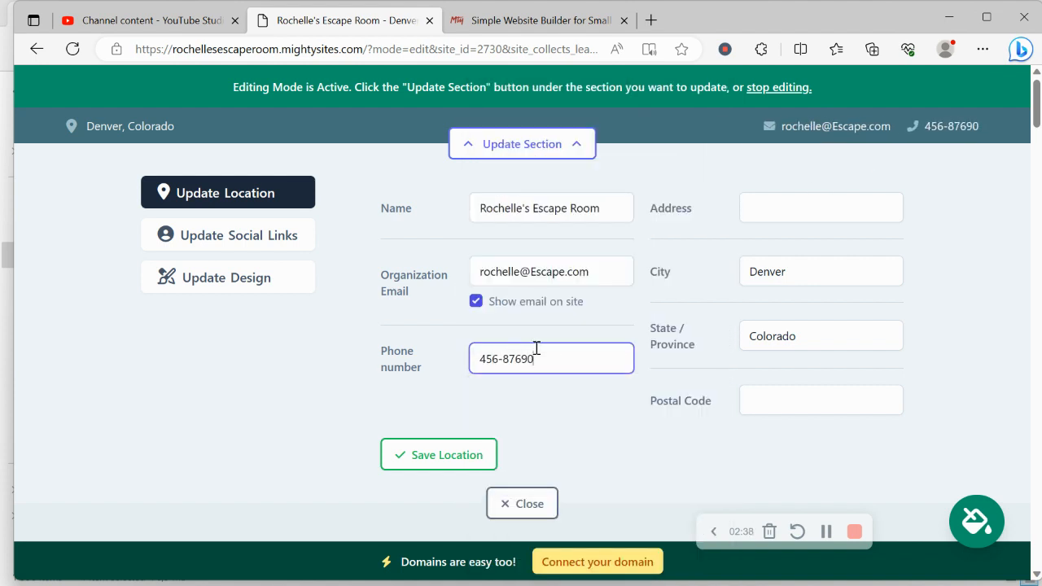
{"action": "left_click", "coordinate": [842, 222]}
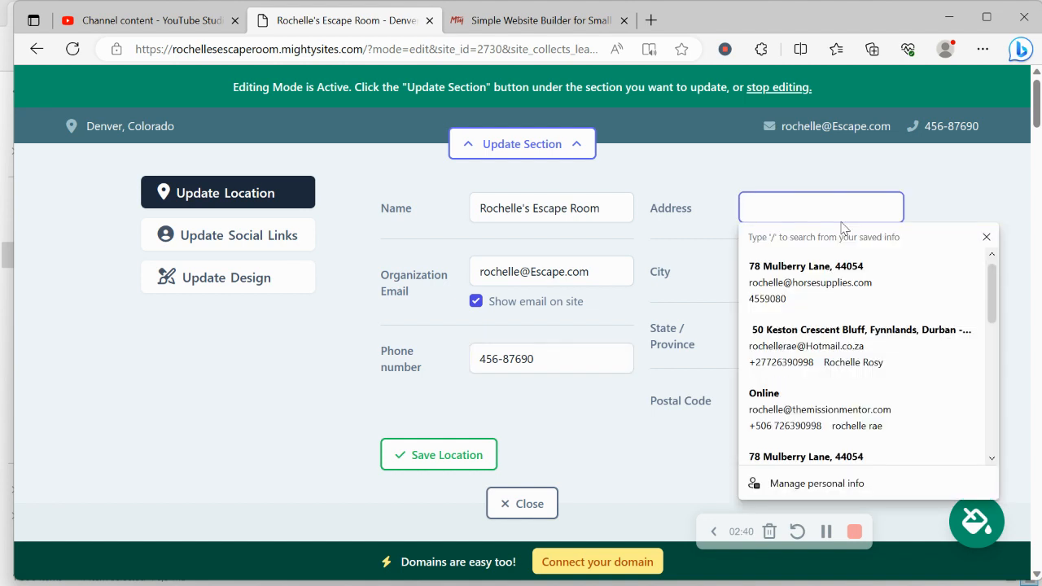
{"action": "scroll", "coordinate": [880, 418], "scroll_direction": "down", "scroll_amount": 2}
{"action": "left_click", "coordinate": [880, 418]}
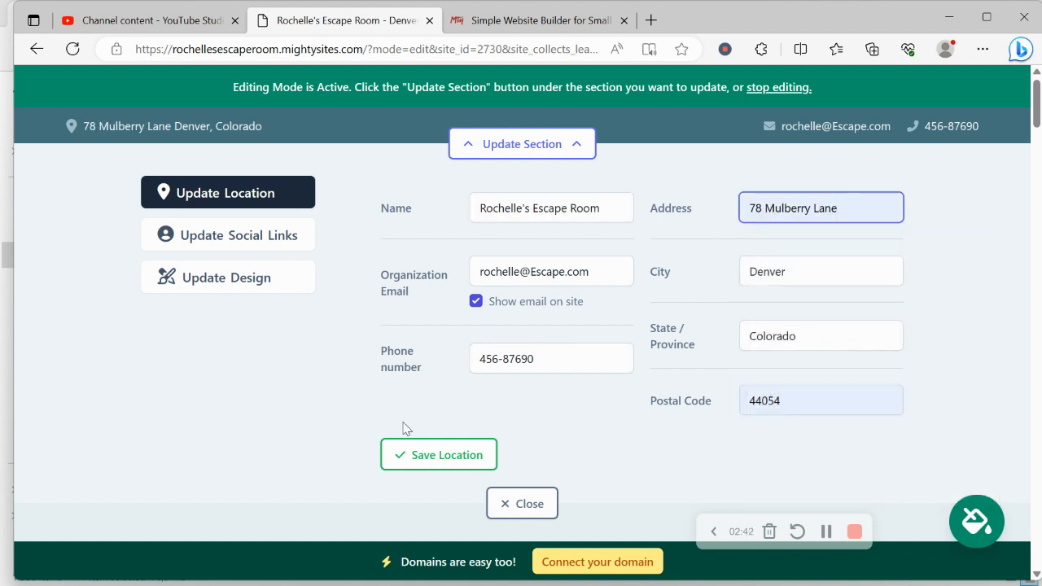
{"action": "left_click", "coordinate": [425, 456]}
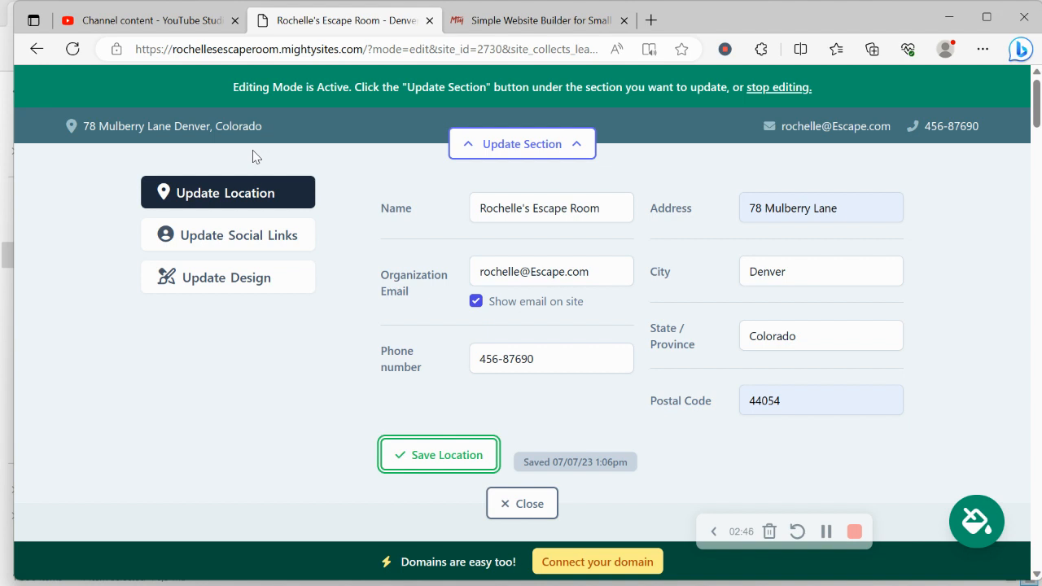
{"action": "left_click", "coordinate": [279, 252]}
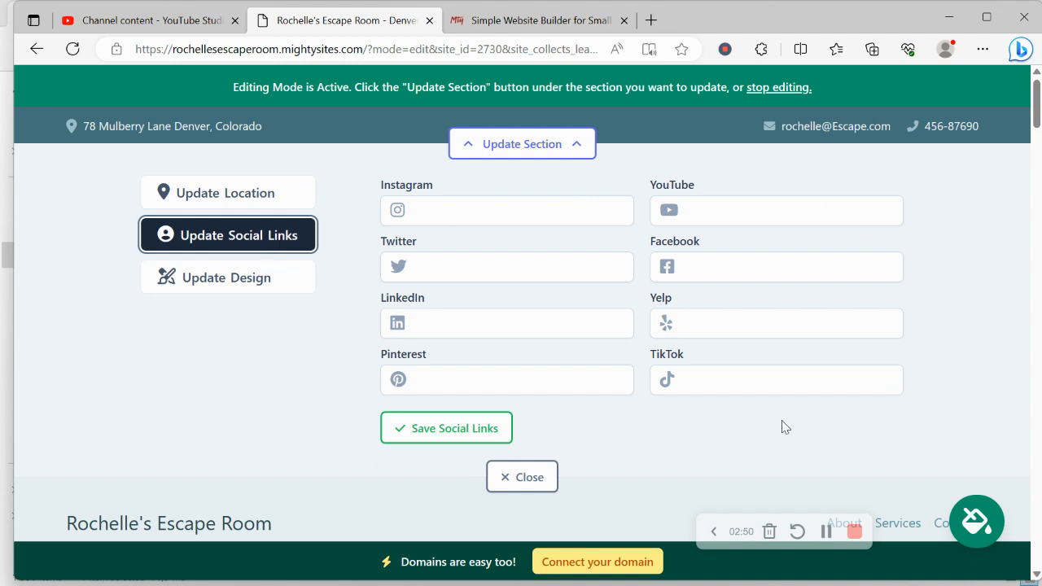
Enter 'mightysites' as the Instagram social link
{"action": "left_click", "coordinate": [543, 221]}
{"action": "type", "text": "mihgh"}
{"action": "key", "text": "BackSpace"}
{"action": "key", "text": "BackSpace"}
{"action": "key", "text": "BackSpace"}
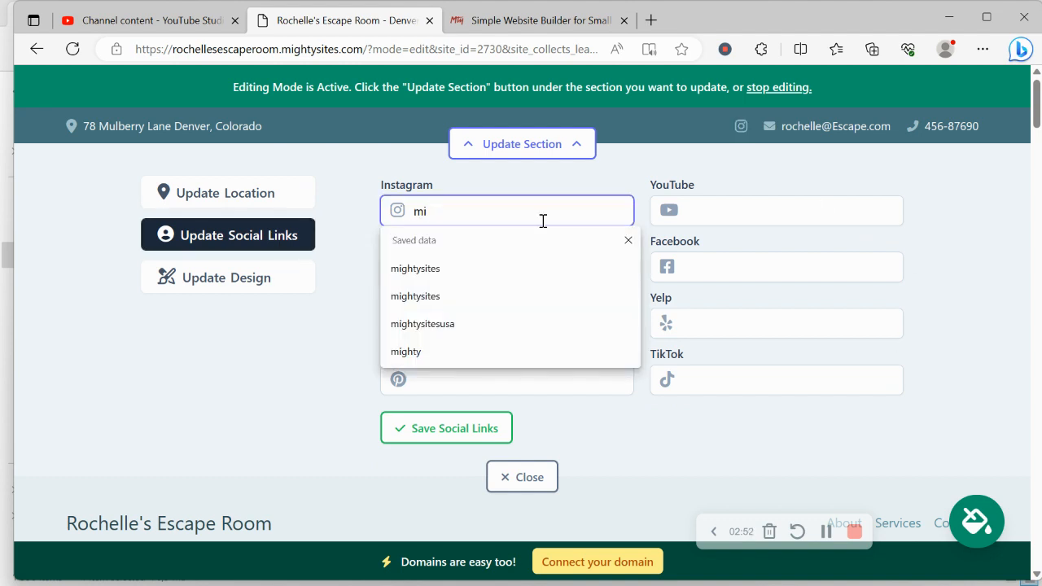
{"action": "type", "text": "ghtysites"}
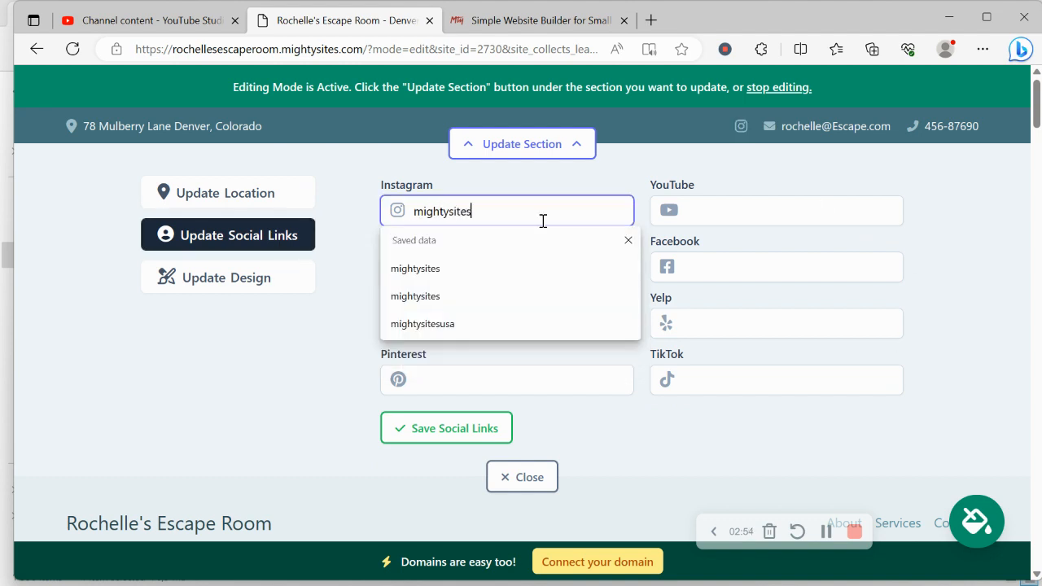
{"action": "key", "text": "Return"}
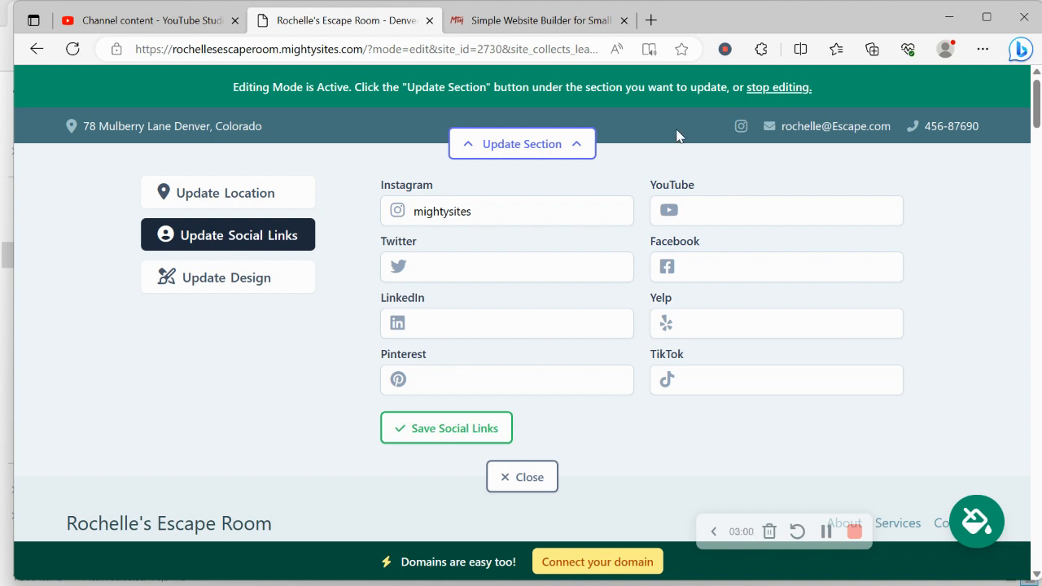
Save the social links and close their settings
{"action": "left_click", "coordinate": [489, 429]}
{"action": "left_click", "coordinate": [525, 481]}
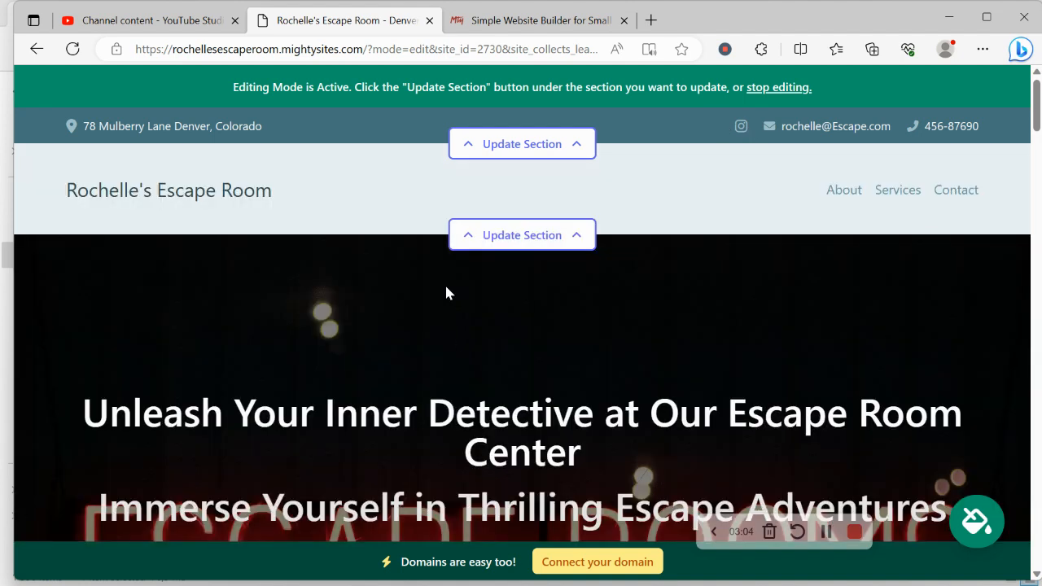
{"action": "left_click", "coordinate": [572, 234]}
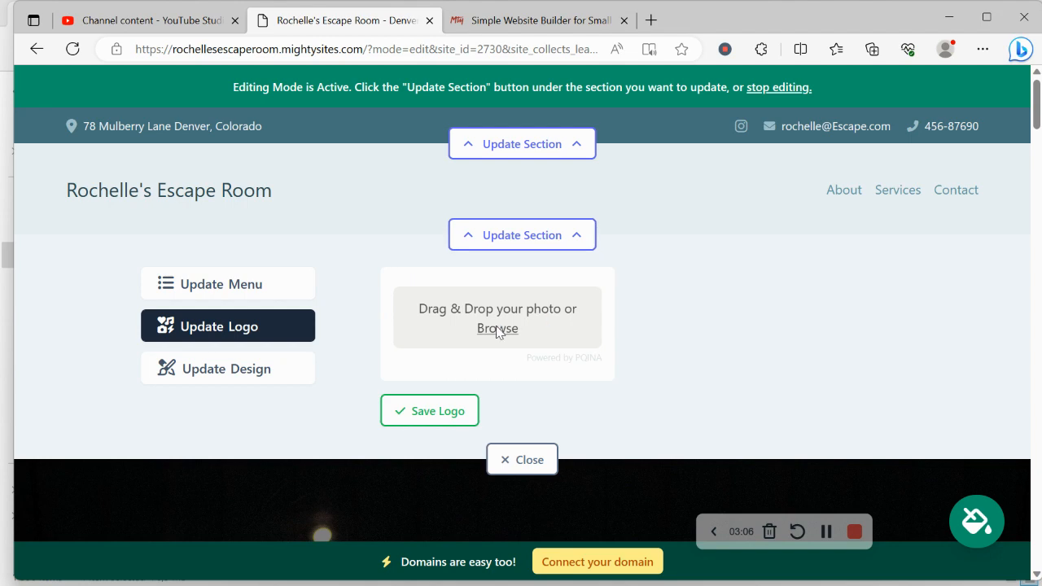
Upload the Mighty Sites Logo YouTube image as the header logo and save it
{"action": "left_click", "coordinate": [499, 329]}
{"action": "scroll", "coordinate": [525, 163], "scroll_direction": "down", "scroll_amount": 3}
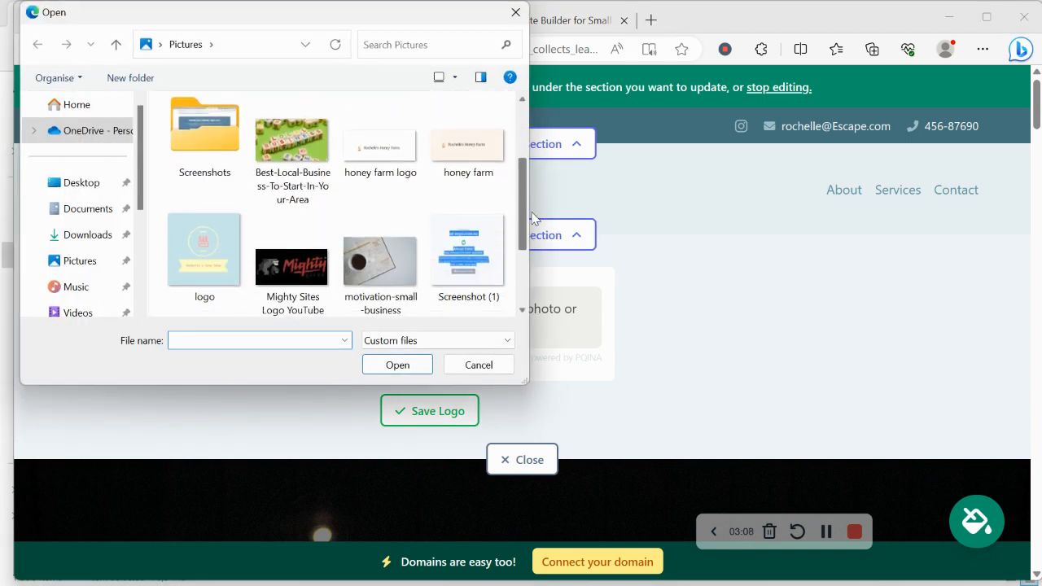
{"action": "left_click", "coordinate": [275, 170]}
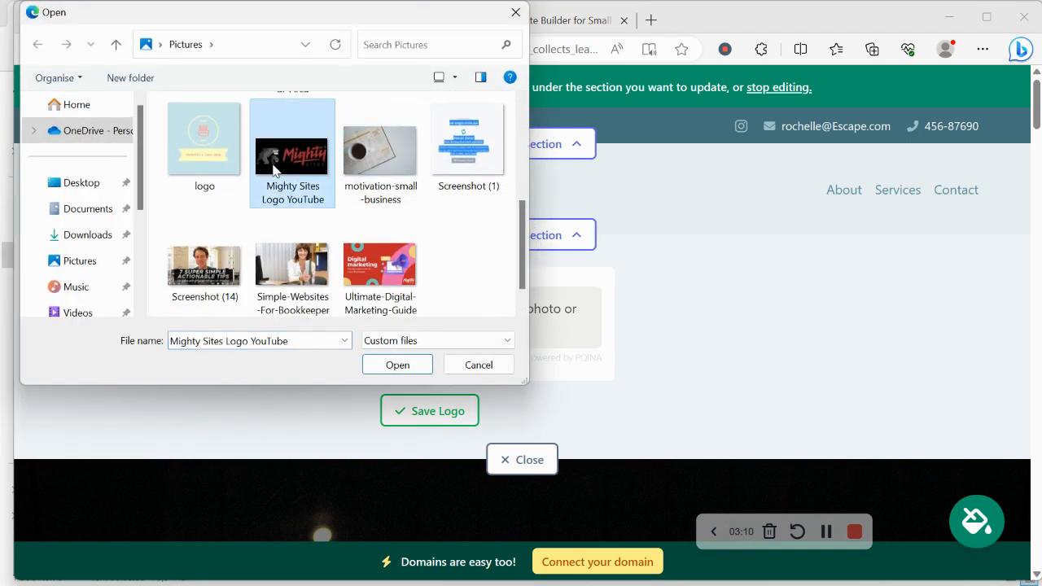
{"action": "double_click", "coordinate": [274, 171]}
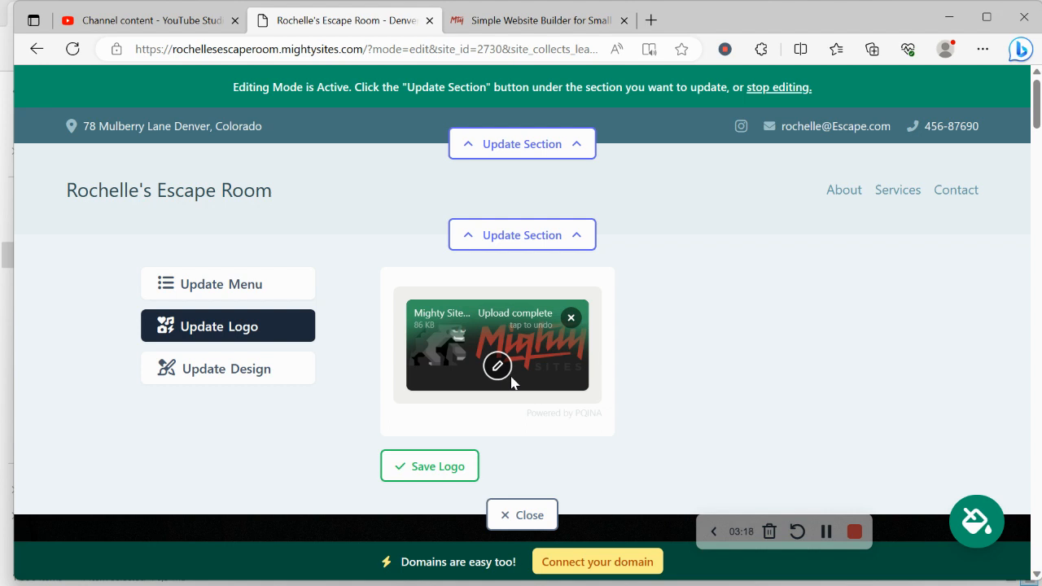
{"action": "left_click", "coordinate": [429, 466]}
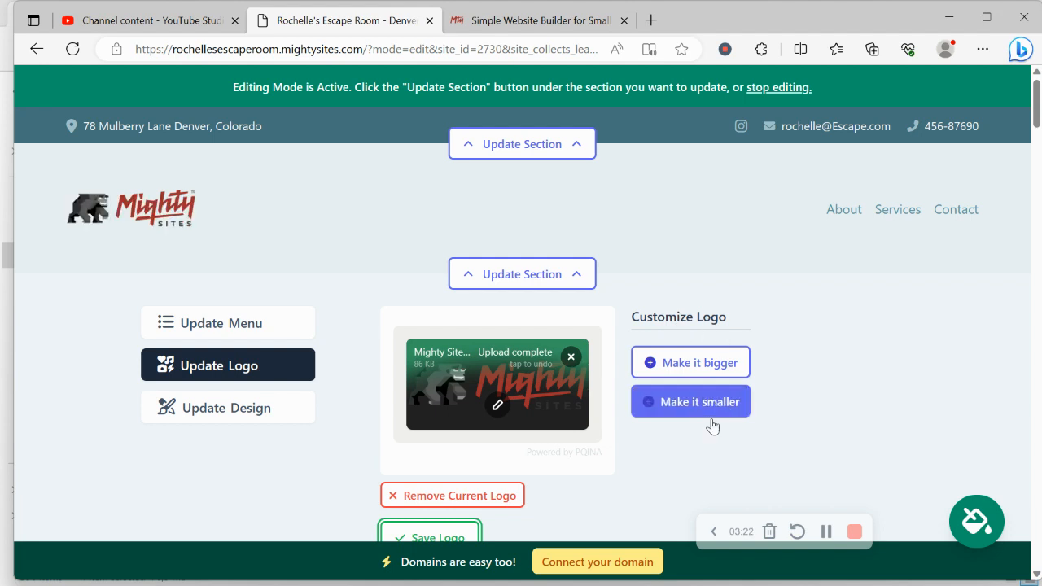
{"action": "scroll", "coordinate": [704, 305], "scroll_direction": "down", "scroll_amount": 3}
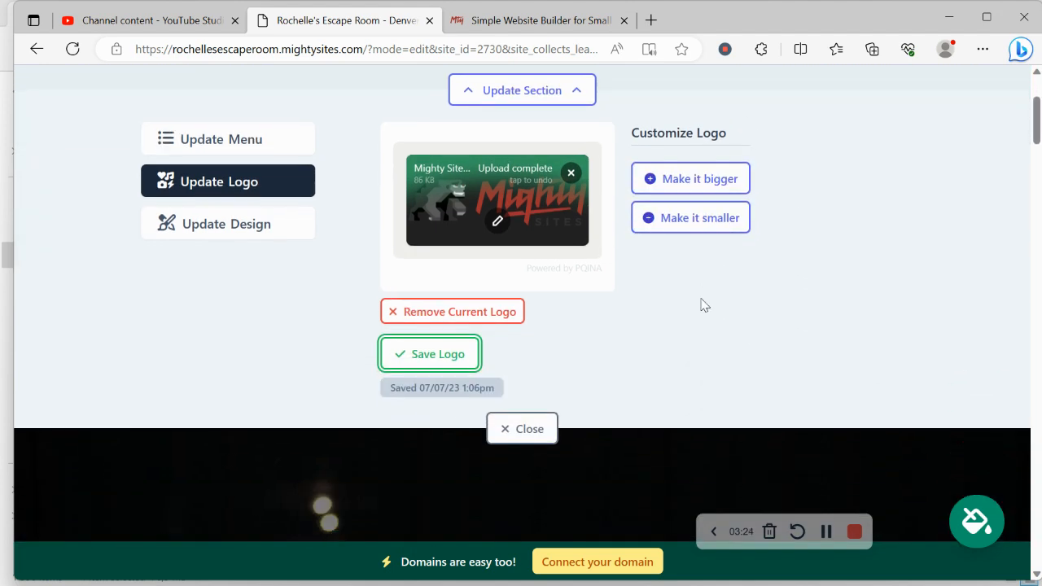
{"action": "scroll", "coordinate": [704, 306], "scroll_direction": "up", "scroll_amount": 3}
{"action": "scroll", "coordinate": [704, 305], "scroll_direction": "down", "scroll_amount": 1}
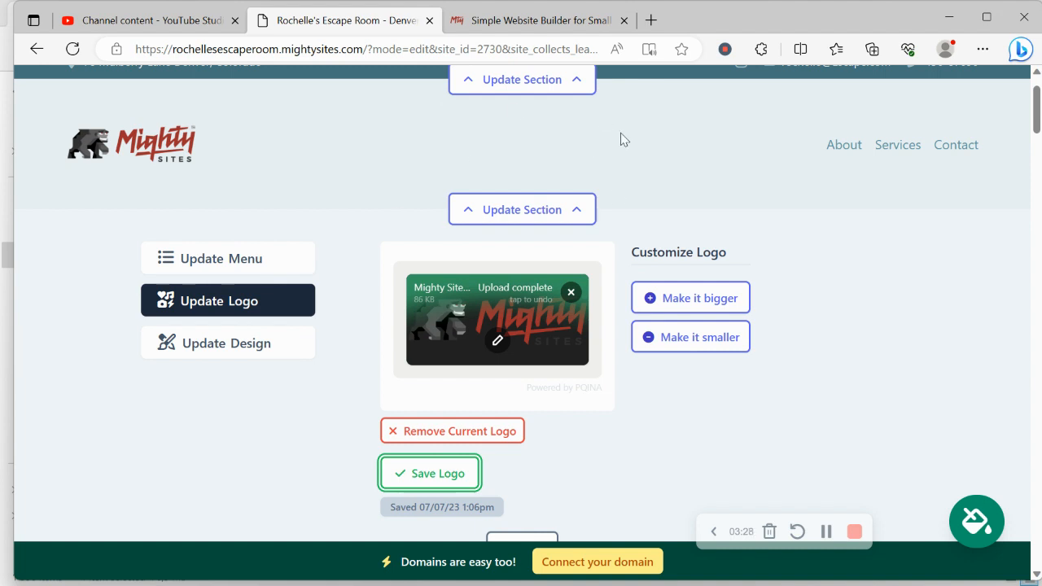
{"action": "left_click", "coordinate": [202, 356]}
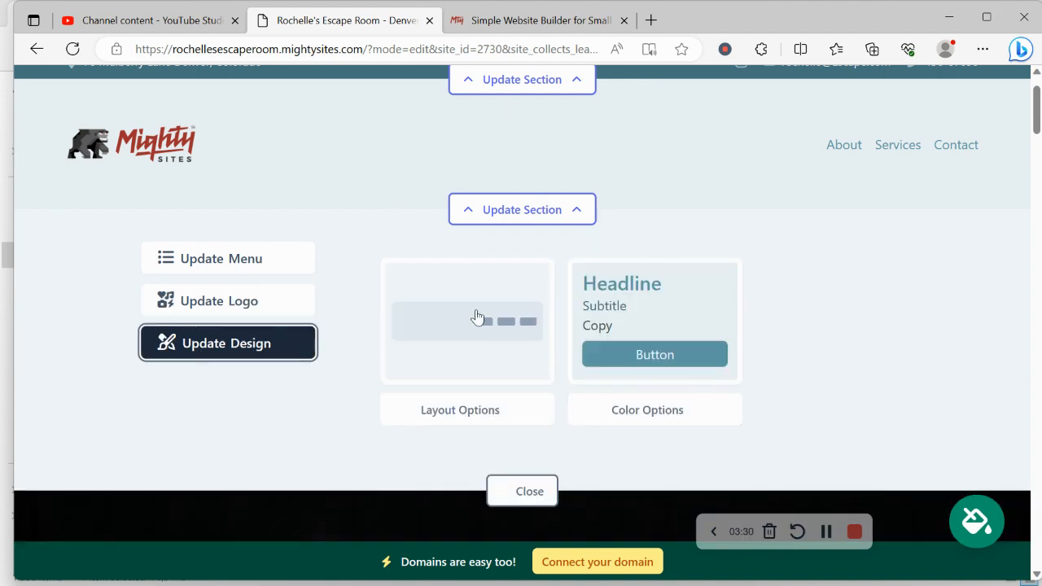
Apply the dark brown and pale pink palette from the theme picker
{"action": "scroll", "coordinate": [491, 408], "scroll_direction": "up", "scroll_amount": 1}
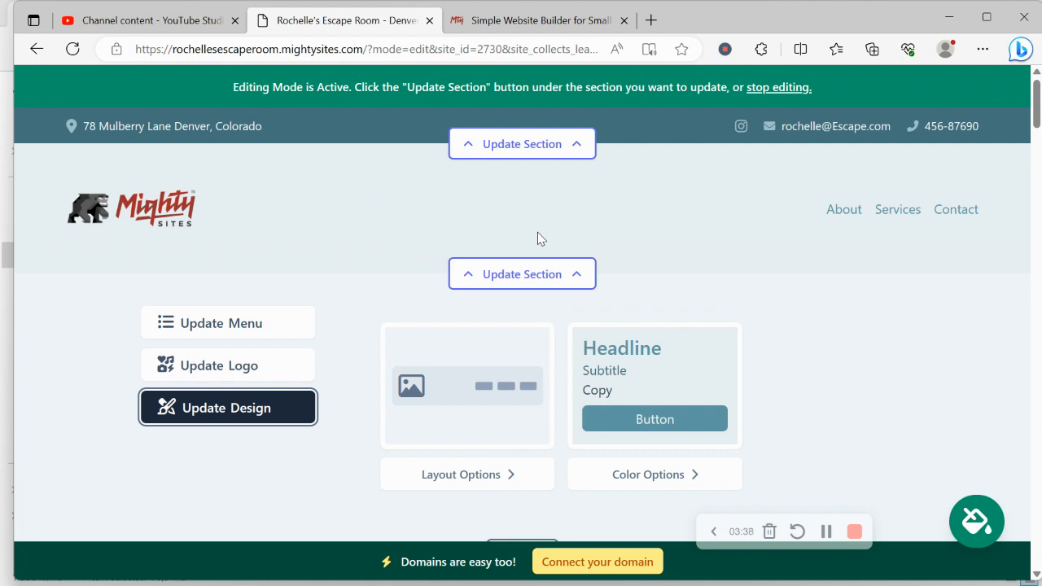
{"action": "scroll", "coordinate": [537, 232], "scroll_direction": "down", "scroll_amount": 5}
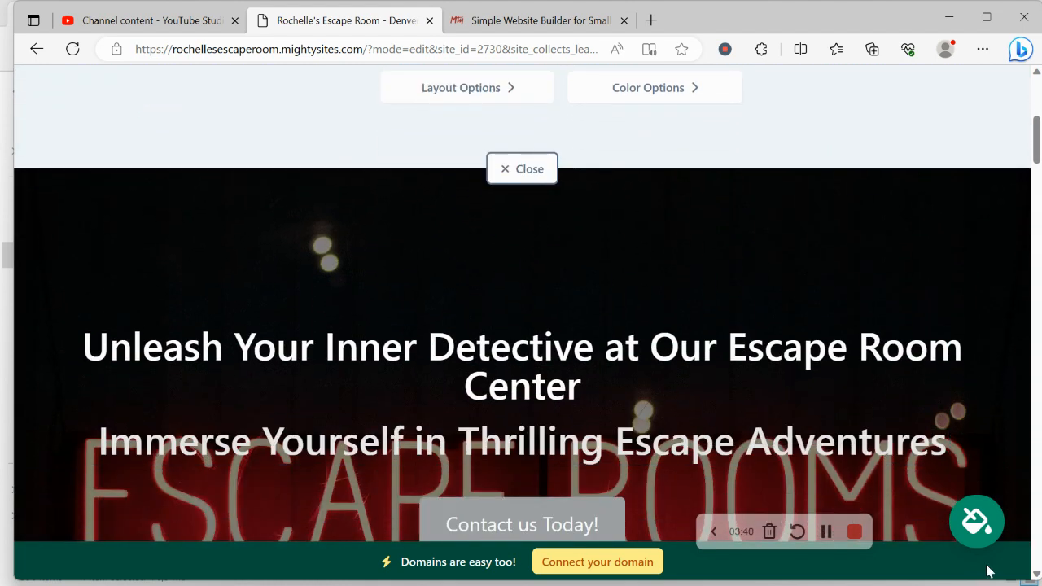
{"action": "left_click", "coordinate": [975, 527]}
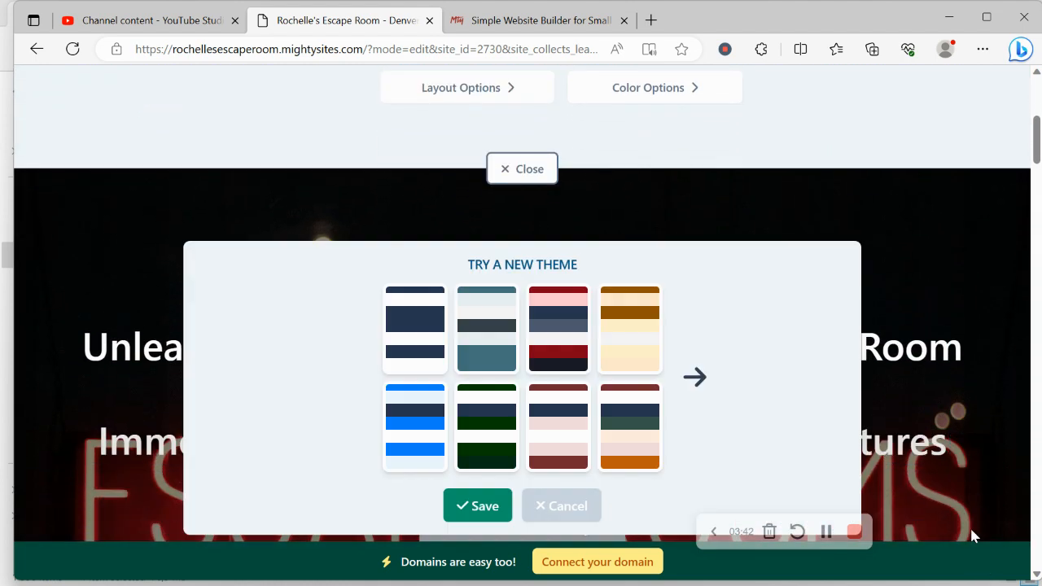
{"action": "left_click", "coordinate": [704, 377]}
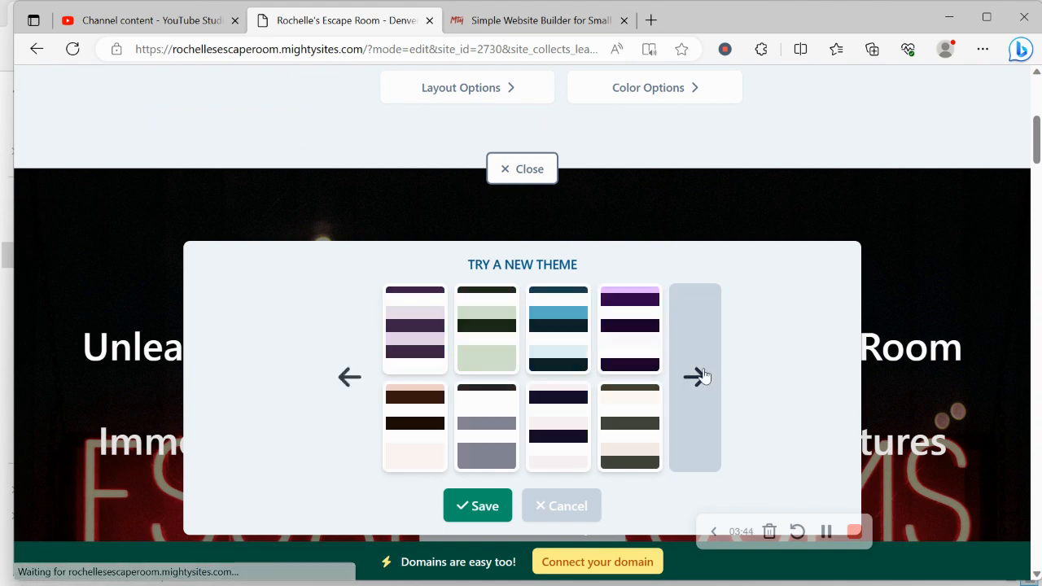
{"action": "left_click", "coordinate": [704, 376]}
{"action": "left_click", "coordinate": [705, 376]}
{"action": "left_click", "coordinate": [705, 376]}
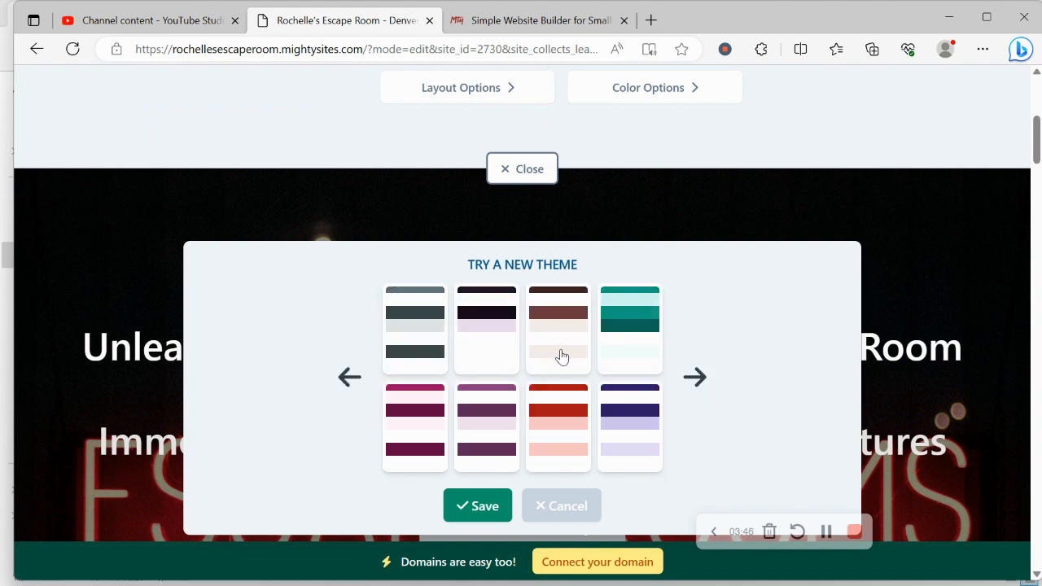
{"action": "left_click", "coordinate": [560, 355]}
{"action": "left_click", "coordinate": [495, 508]}
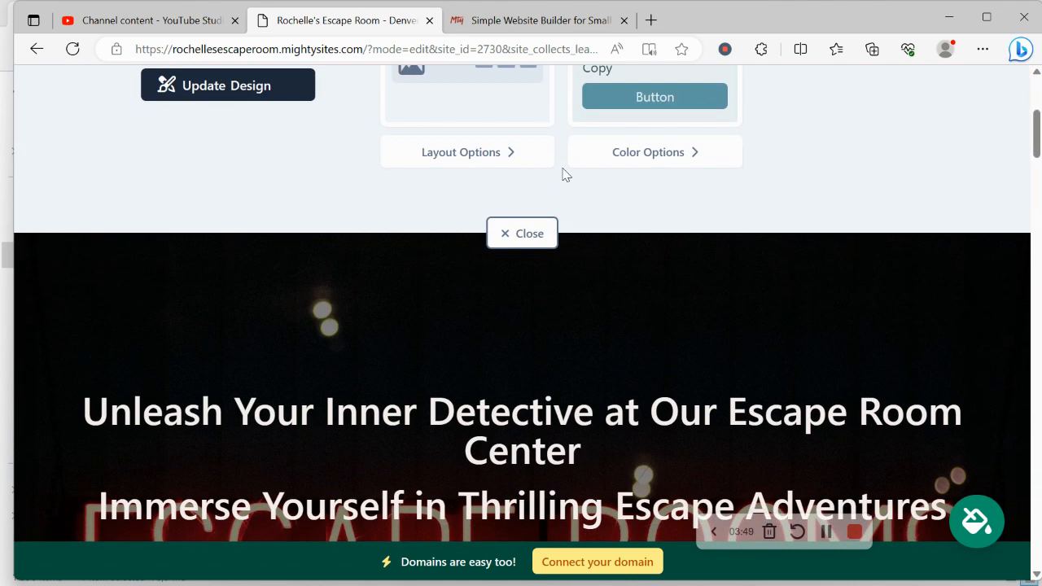
Open the hero section's image options and browse the photo library without choosing a photo
{"action": "left_click", "coordinate": [522, 234]}
{"action": "left_click", "coordinate": [522, 230]}
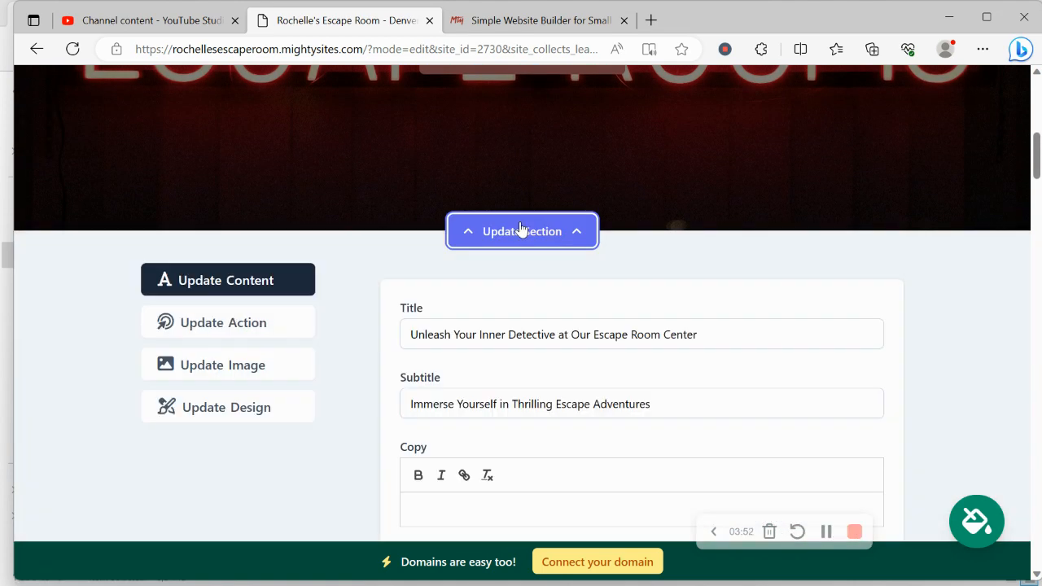
{"action": "left_click", "coordinate": [225, 379]}
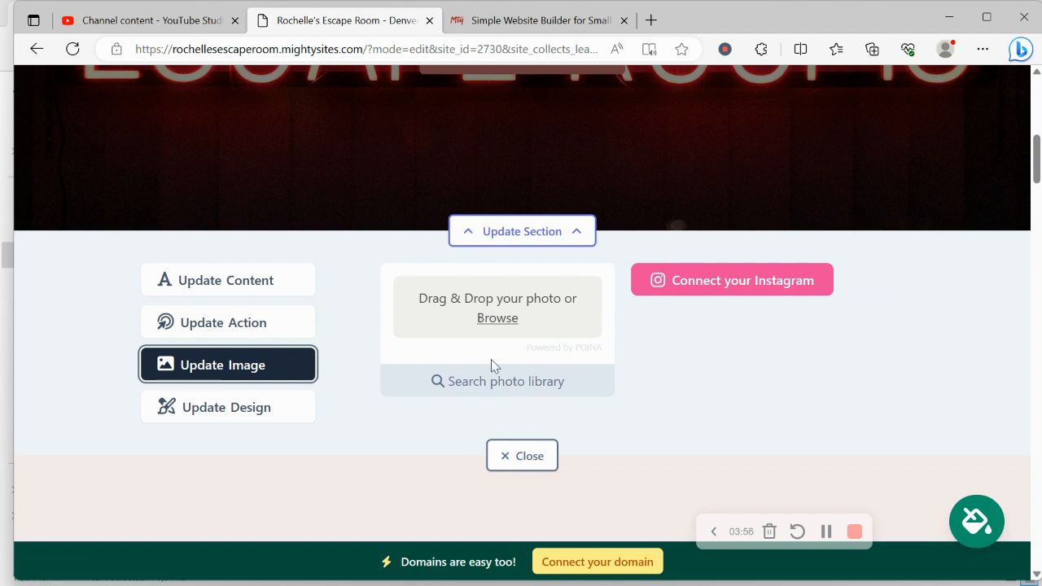
{"action": "left_click", "coordinate": [496, 390]}
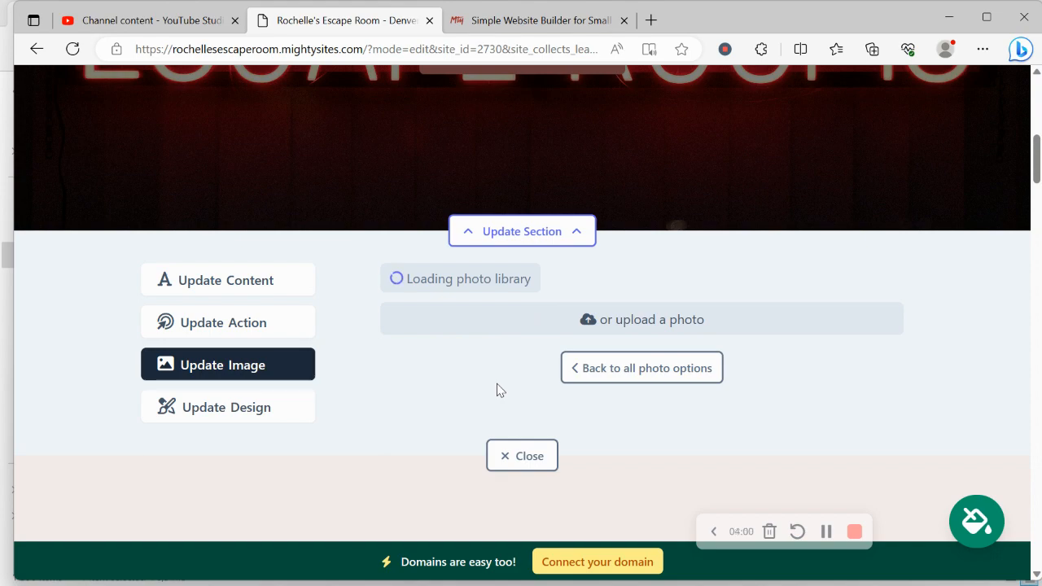
{"action": "scroll", "coordinate": [628, 374], "scroll_direction": "down", "scroll_amount": 5}
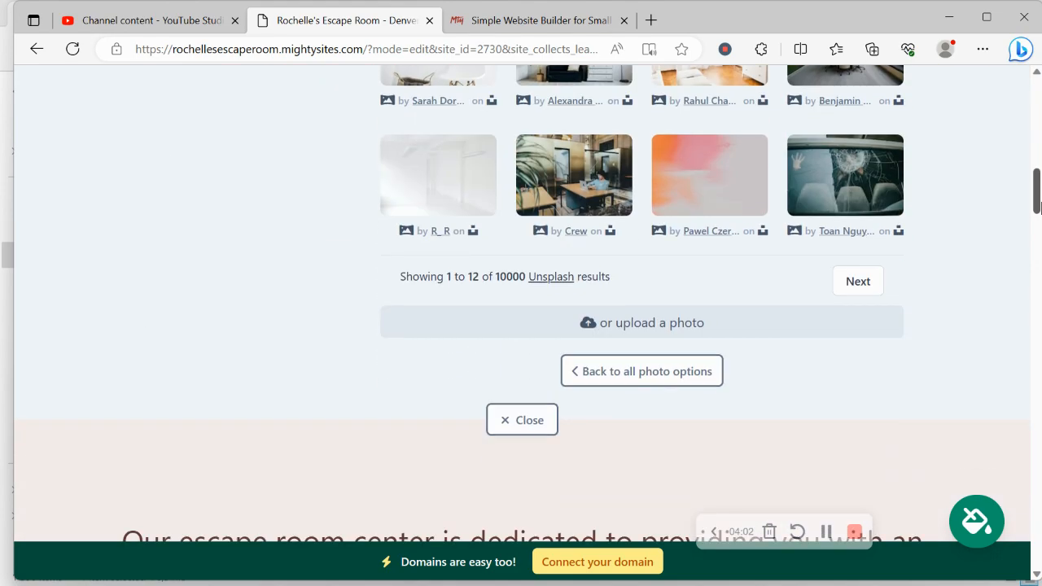
{"action": "left_click", "coordinate": [628, 372]}
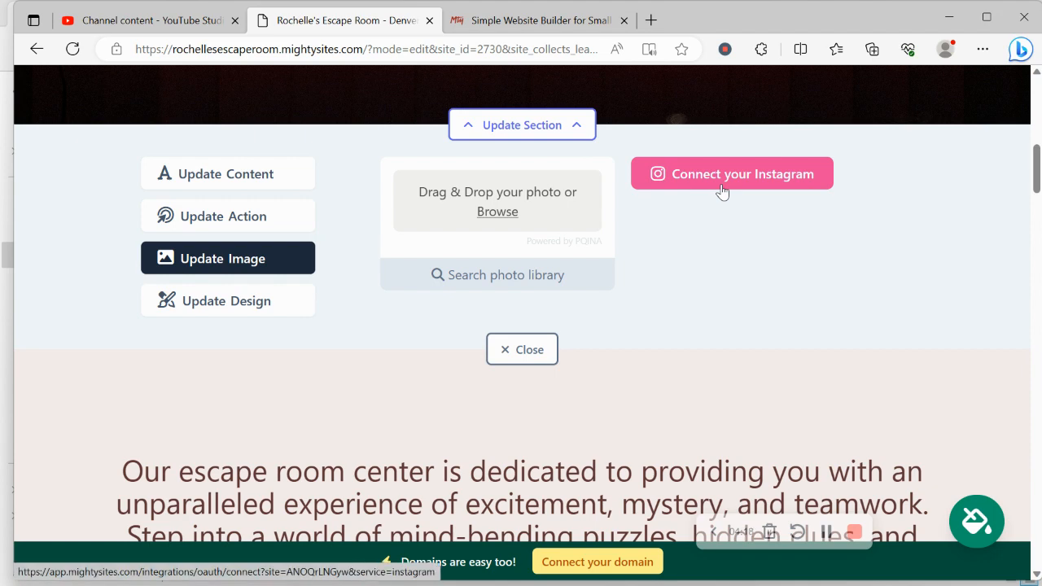
{"action": "left_click", "coordinate": [261, 210]}
{"action": "left_click", "coordinate": [758, 261]}
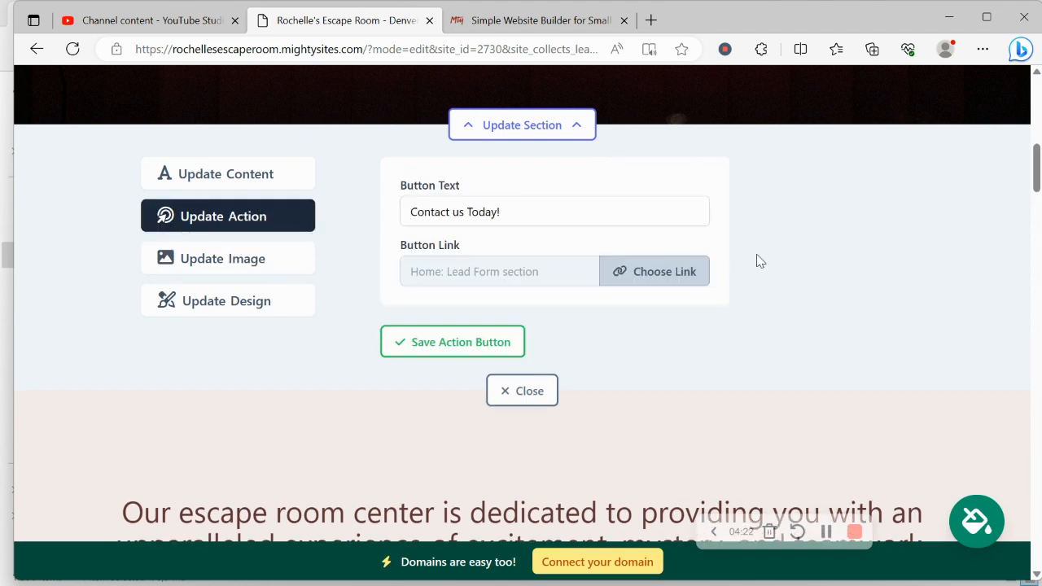
{"action": "scroll", "coordinate": [758, 260], "scroll_direction": "up", "scroll_amount": 3}
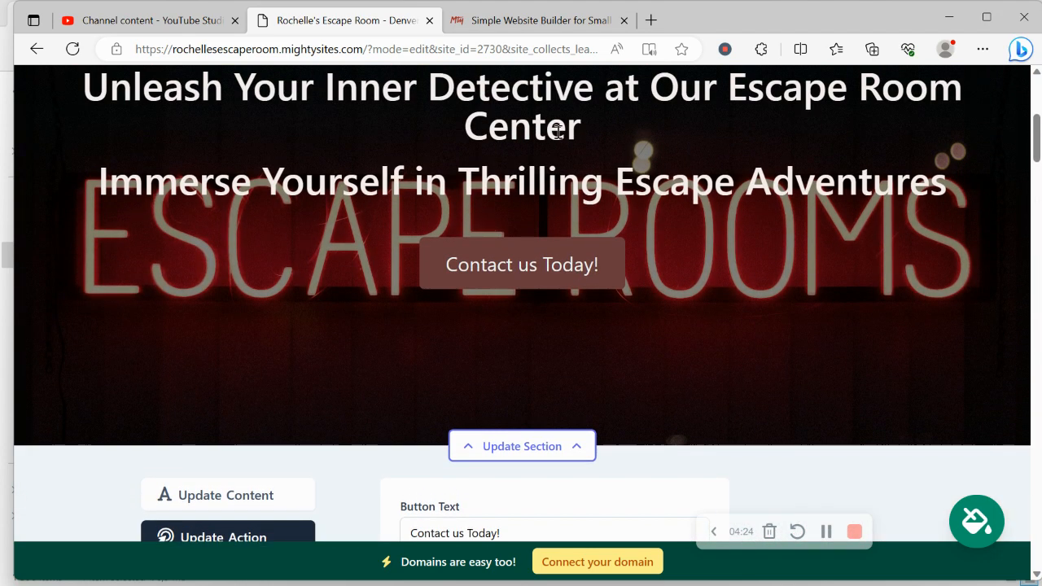
{"action": "scroll", "coordinate": [557, 130], "scroll_direction": "down", "scroll_amount": 3}
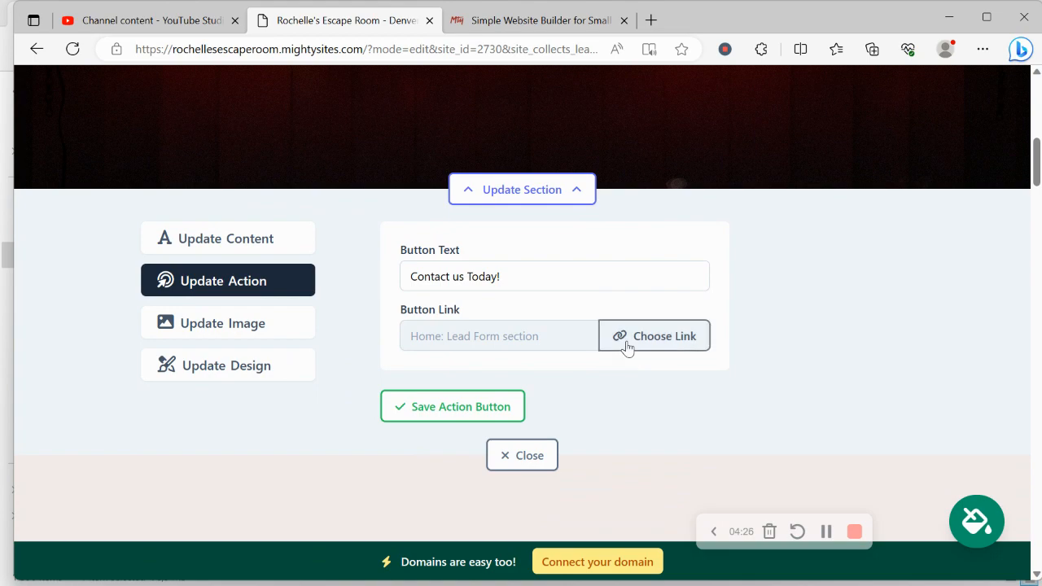
{"action": "left_click", "coordinate": [626, 347]}
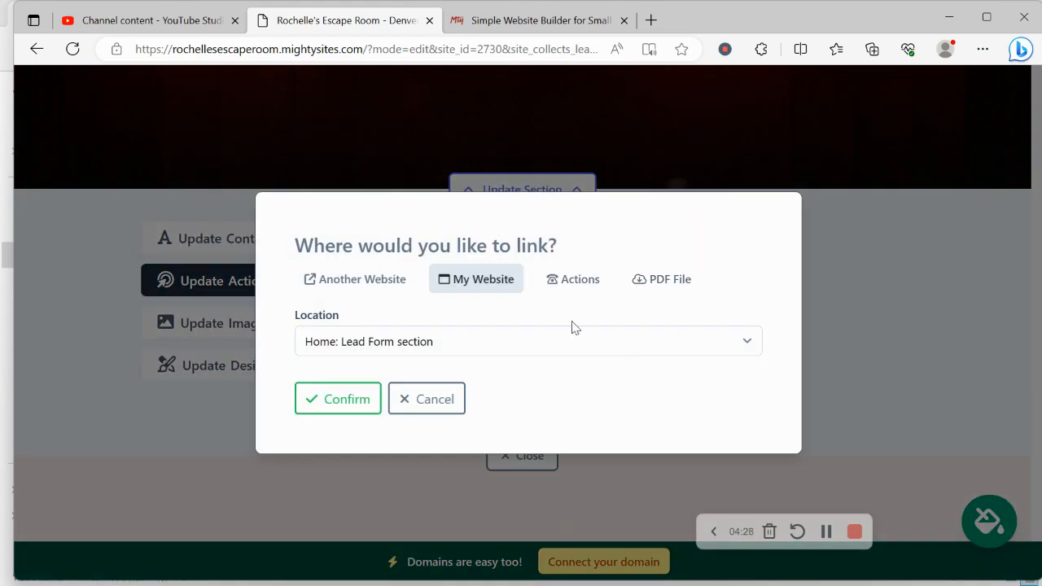
{"action": "left_click", "coordinate": [433, 407]}
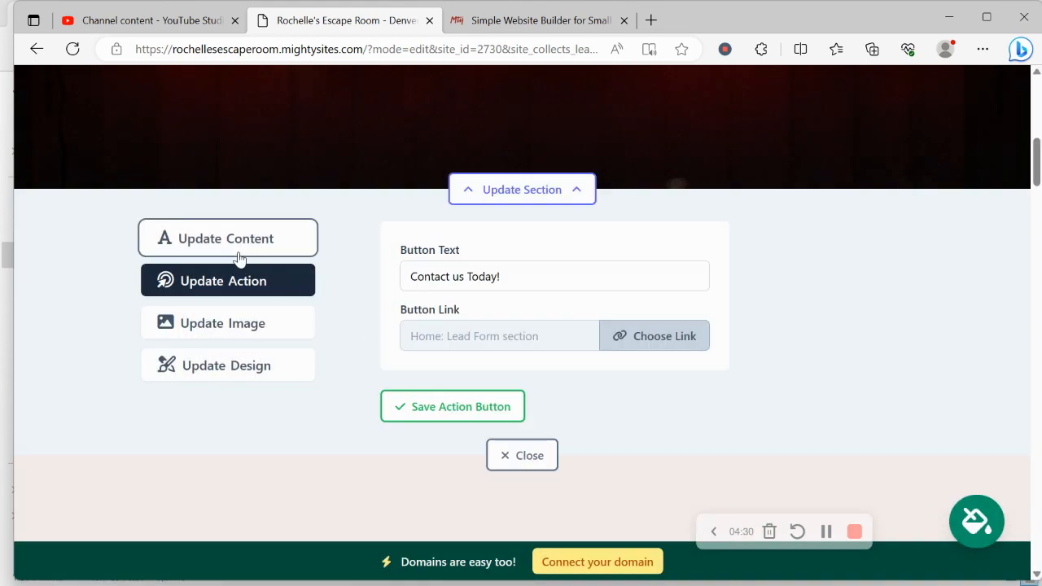
{"action": "left_click", "coordinate": [239, 257]}
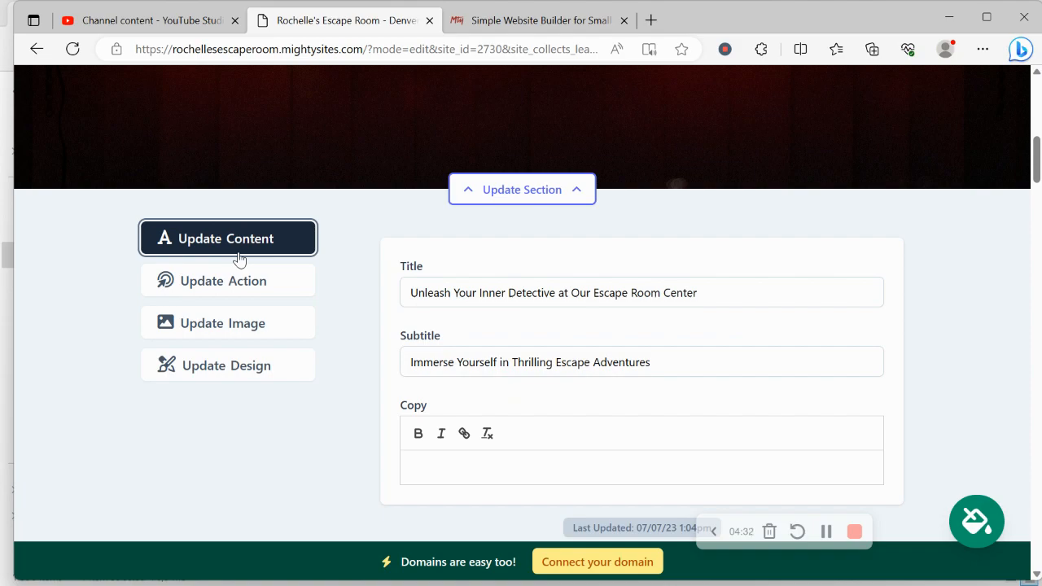
{"action": "scroll", "coordinate": [239, 259], "scroll_direction": "up", "scroll_amount": 3}
{"action": "scroll", "coordinate": [240, 259], "scroll_direction": "down", "scroll_amount": 4}
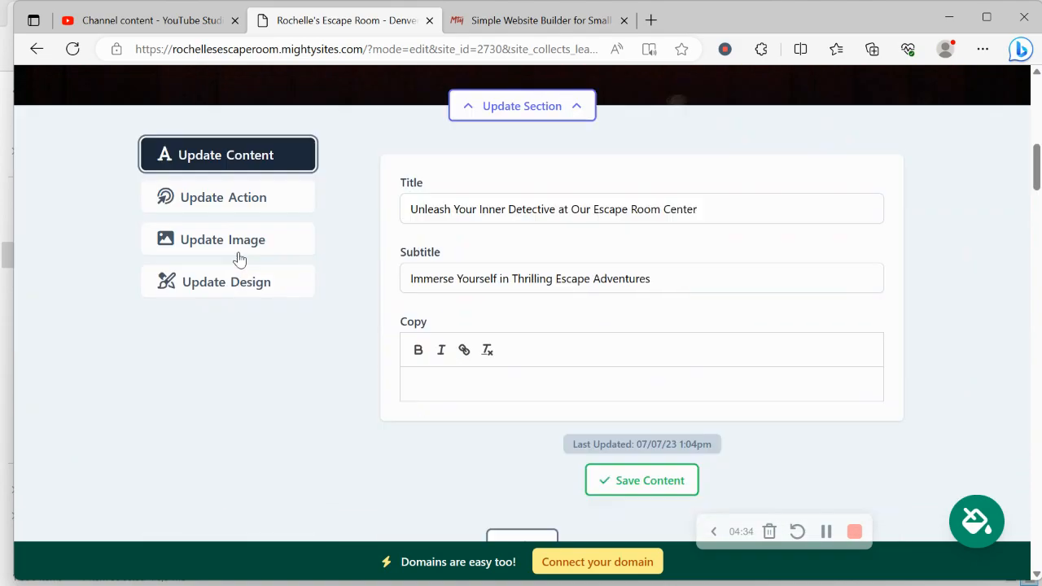
{"action": "scroll", "coordinate": [240, 259], "scroll_direction": "down", "scroll_amount": 10}
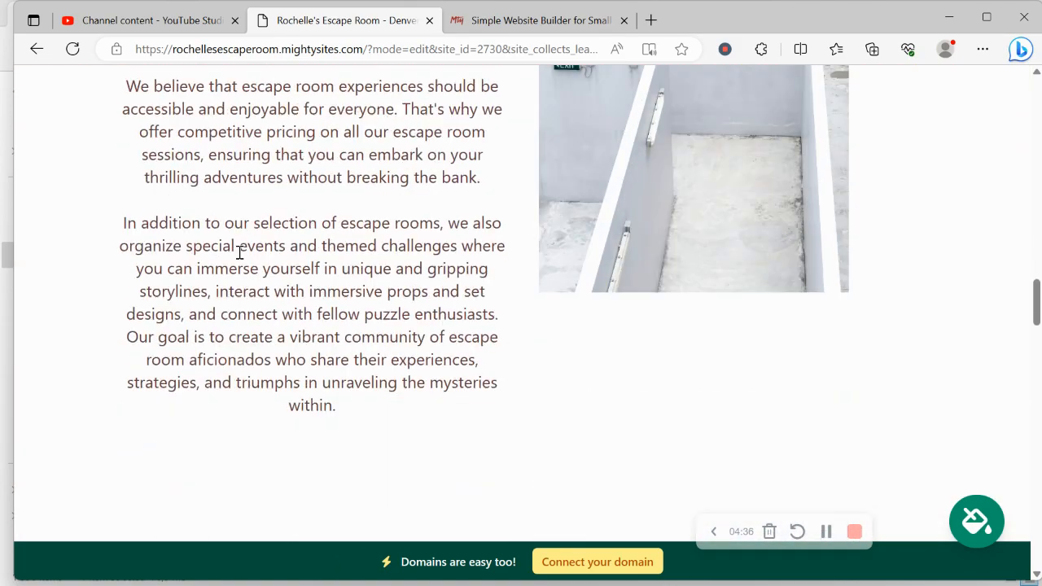
Scroll down to the Get In Touch form and back, then start connecting a domain
{"action": "scroll", "coordinate": [240, 254], "scroll_direction": "down", "scroll_amount": 15}
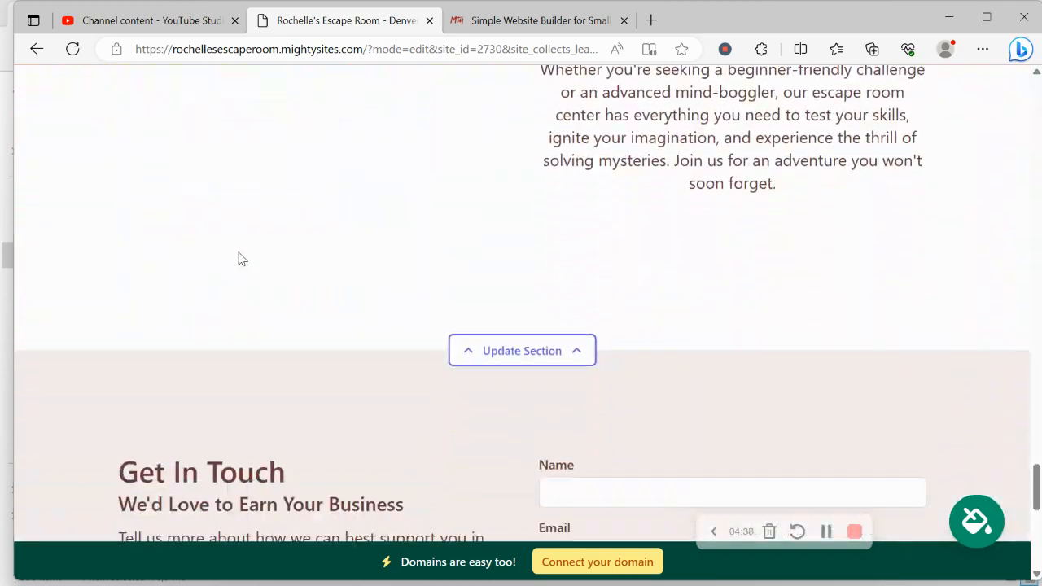
{"action": "scroll", "coordinate": [239, 258], "scroll_direction": "down", "scroll_amount": 5}
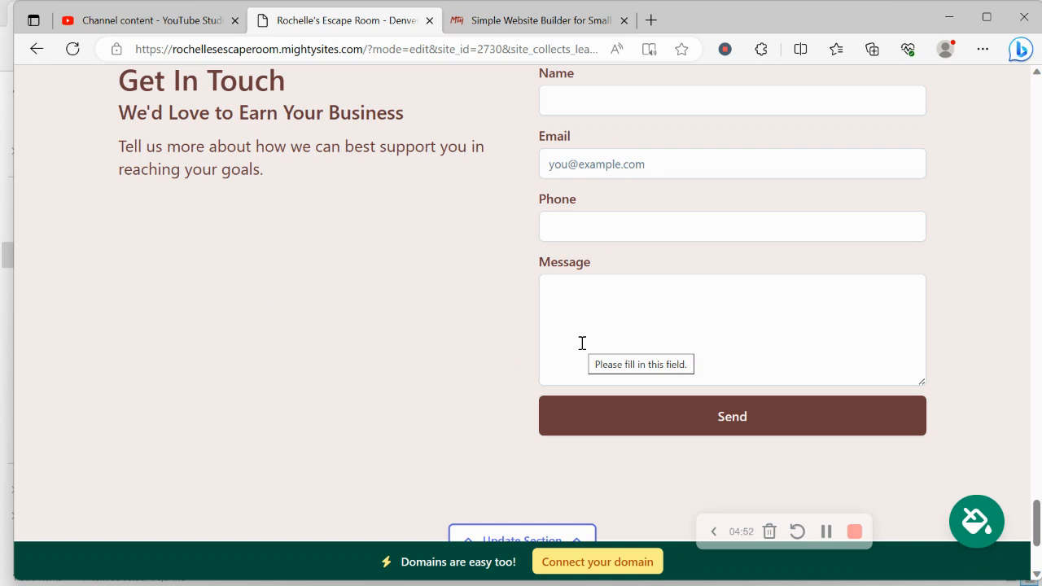
{"action": "scroll", "coordinate": [583, 343], "scroll_direction": "down", "scroll_amount": 2}
{"action": "scroll", "coordinate": [582, 343], "scroll_direction": "up", "scroll_amount": 6}
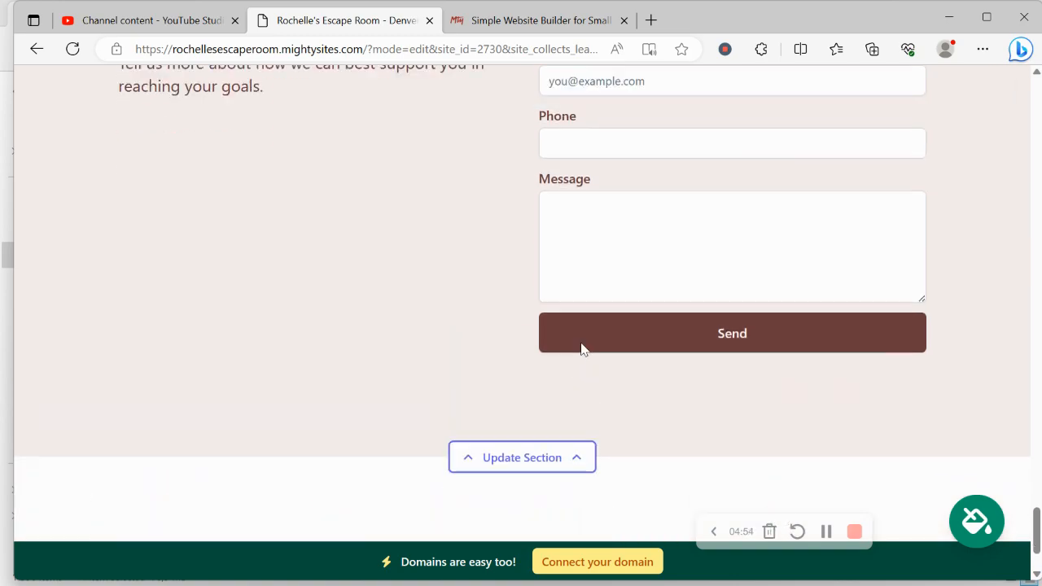
{"action": "scroll", "coordinate": [582, 342], "scroll_direction": "up", "scroll_amount": 10}
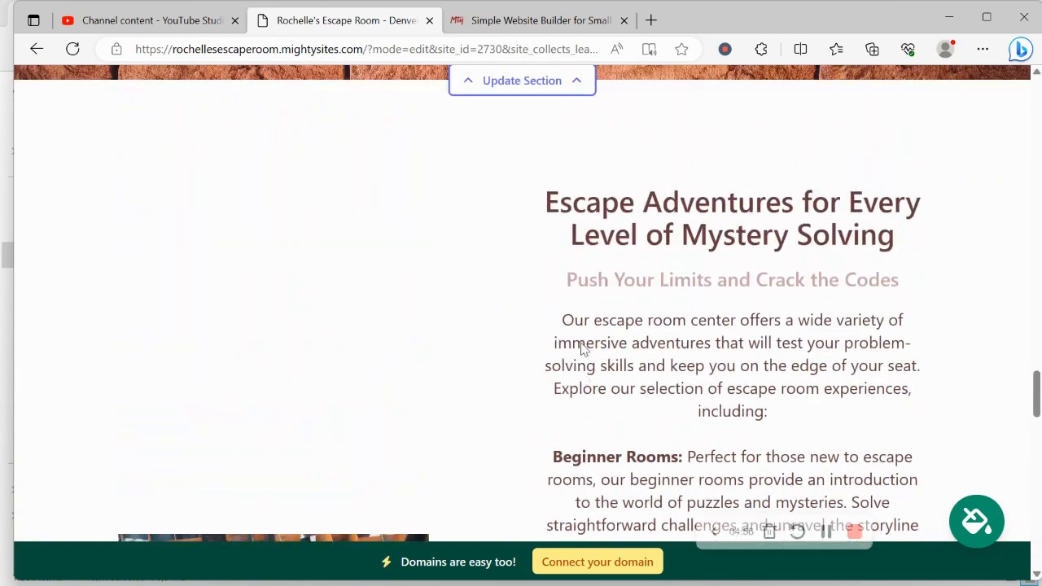
{"action": "left_click", "coordinate": [585, 558]}
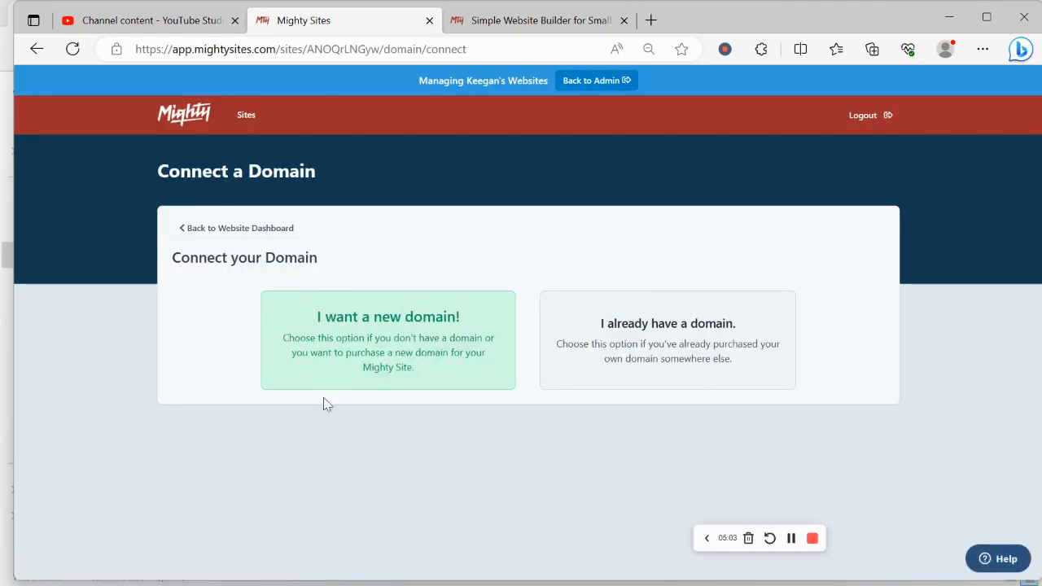
Open rochelleescaperoom.mightysites.com from the dashboard and scroll through the live site
{"action": "left_click", "coordinate": [247, 230]}
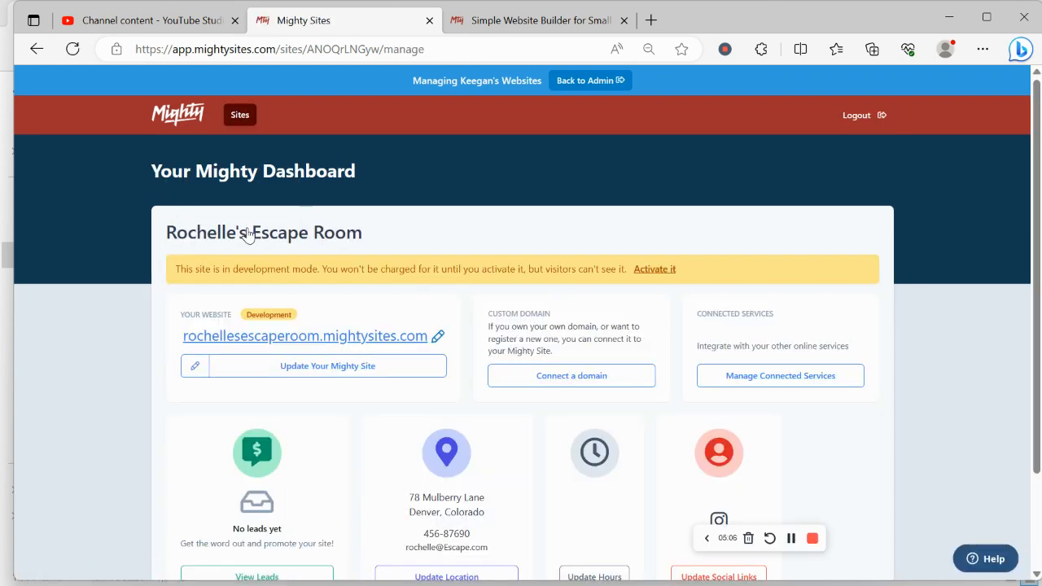
{"action": "left_click", "coordinate": [399, 336]}
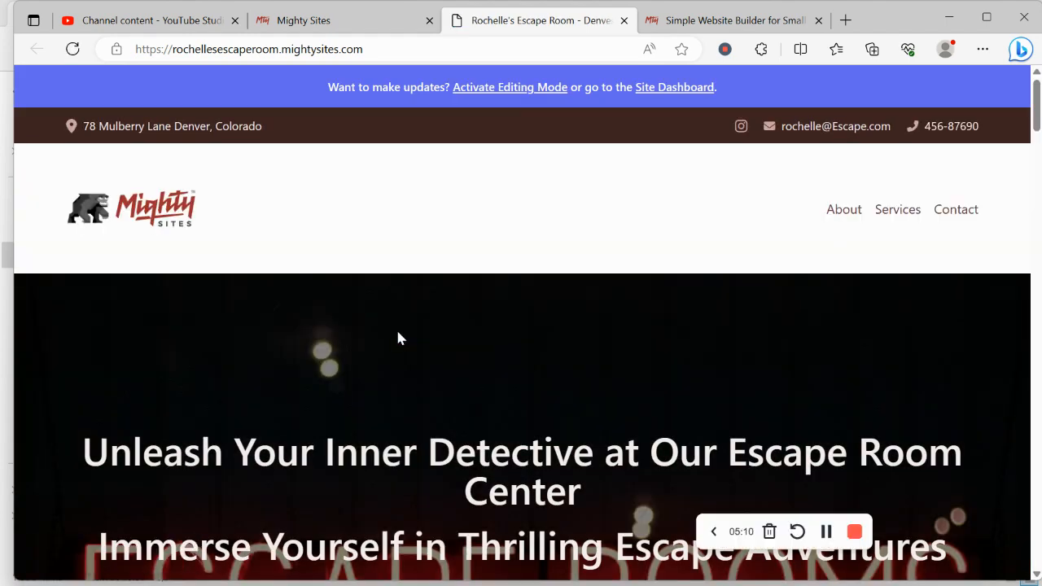
{"action": "scroll", "coordinate": [399, 336], "scroll_direction": "down", "scroll_amount": 2}
{"action": "scroll", "coordinate": [399, 336], "scroll_direction": "down", "scroll_amount": 10}
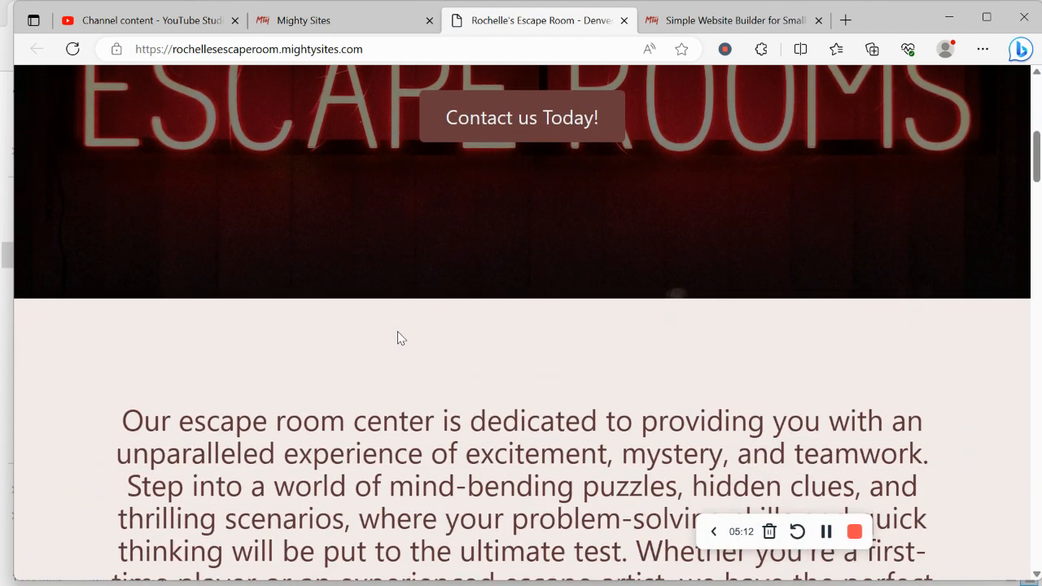
{"action": "scroll", "coordinate": [399, 336], "scroll_direction": "down", "scroll_amount": 7}
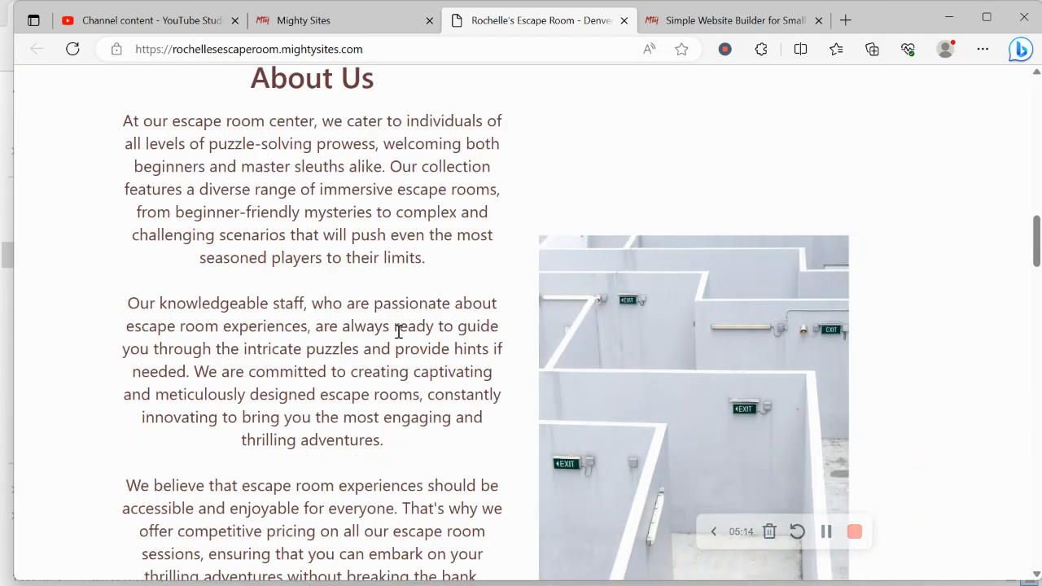
{"action": "scroll", "coordinate": [399, 332], "scroll_direction": "down", "scroll_amount": 8}
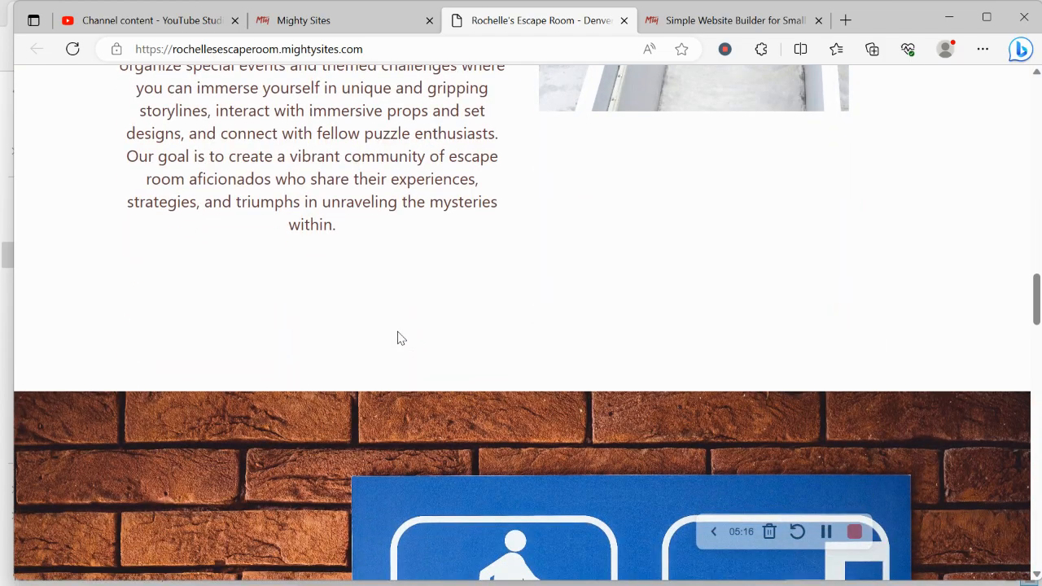